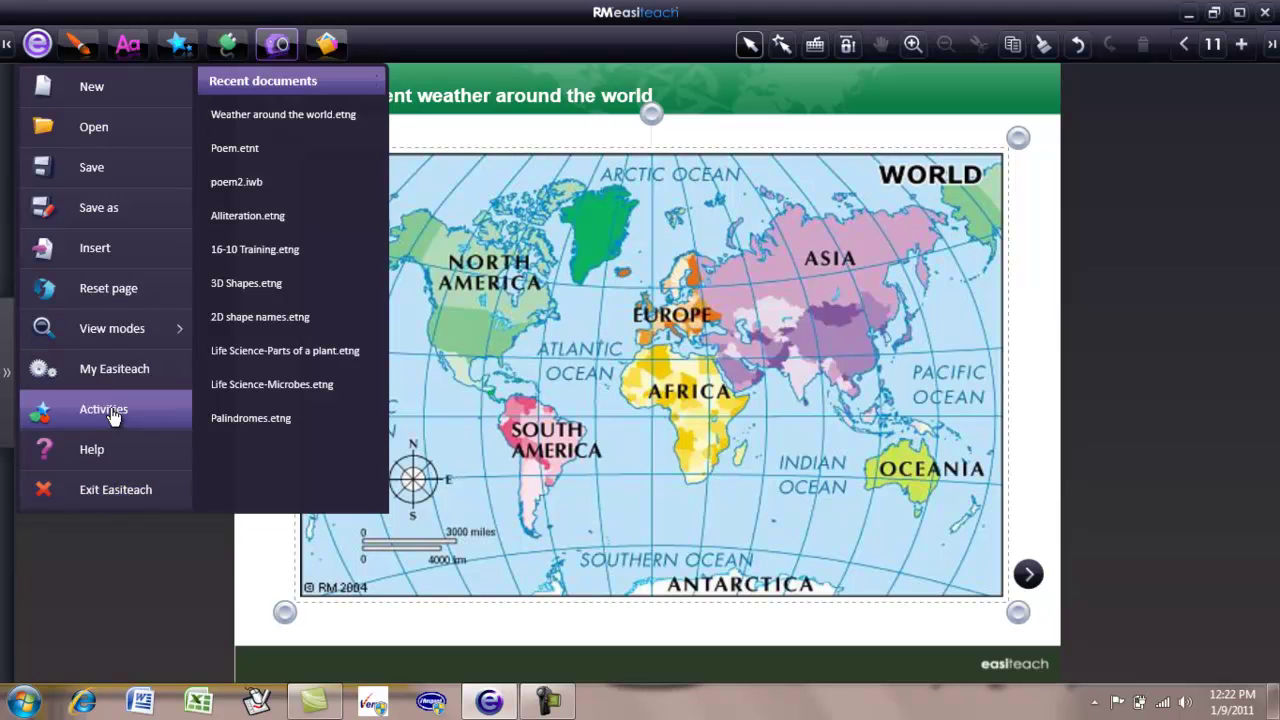
- Show the 'A cold and wet place' page beside the world map page in split screen, map page active
left_click(148, 342)
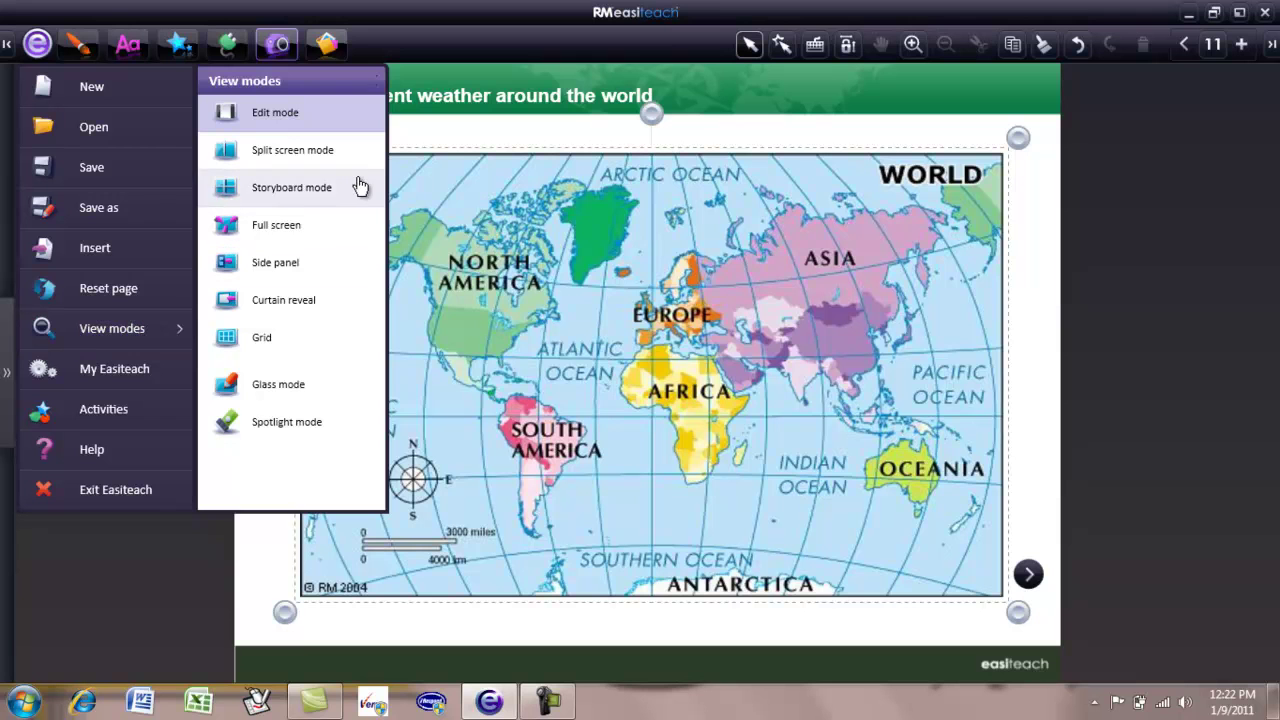
left_click(336, 152)
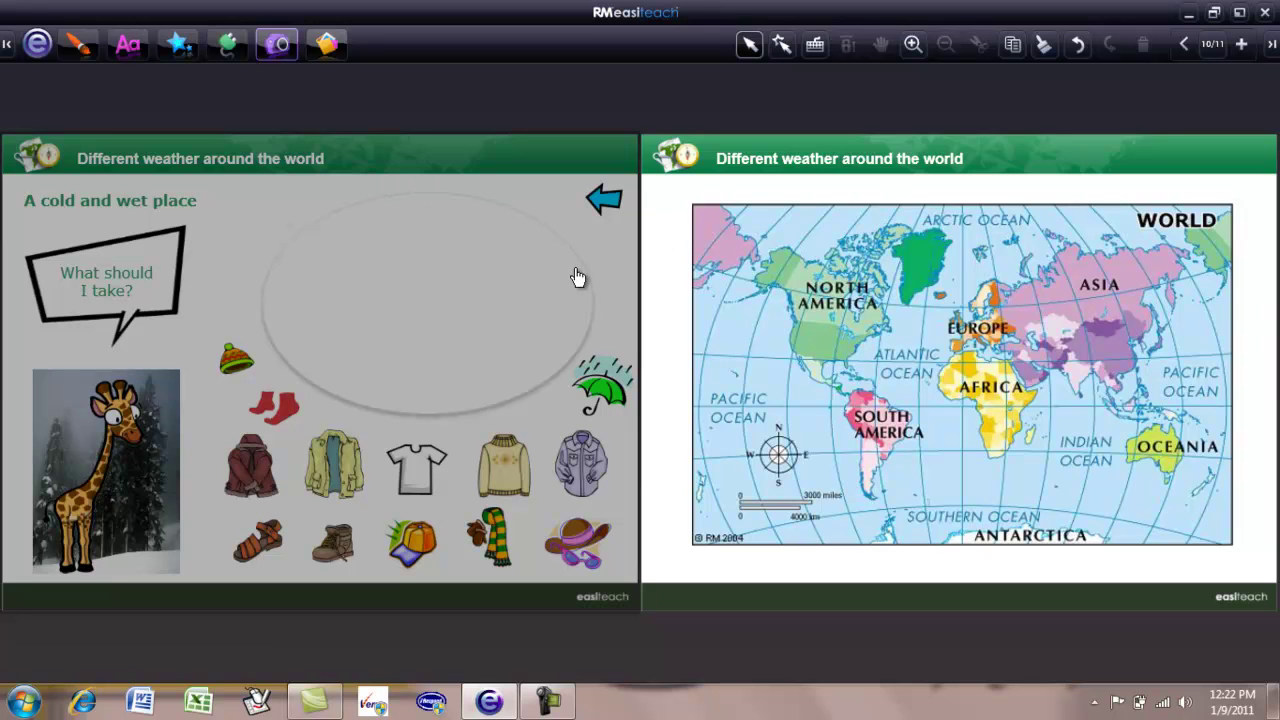
left_click(1181, 48)
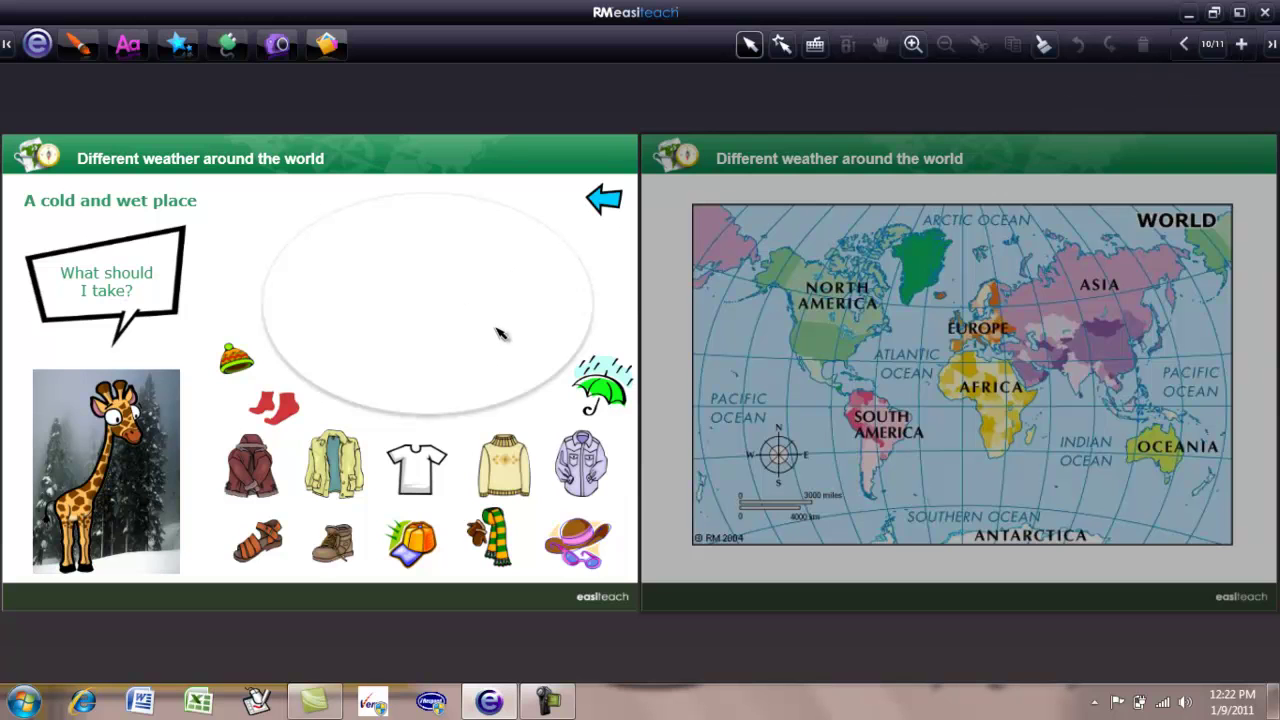
left_click(780, 278)
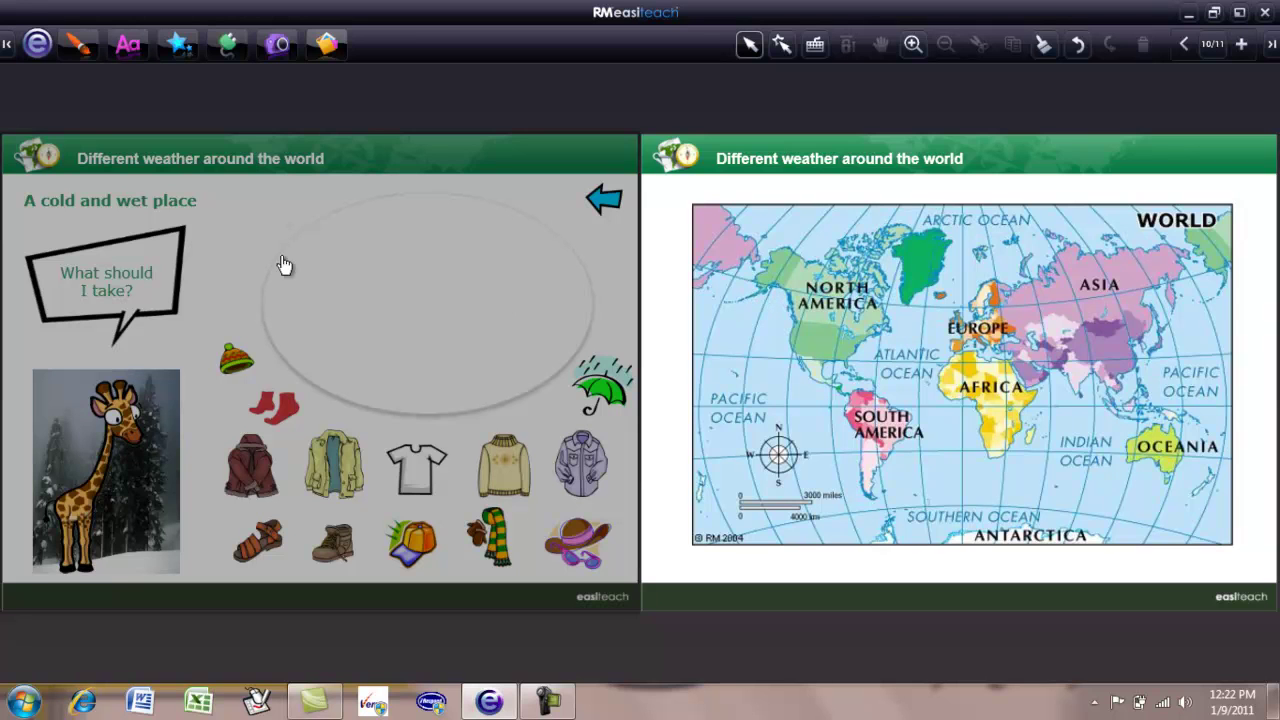
- Switch back to Edit mode so the world map page shows alone, then select the map image
left_click(37, 46)
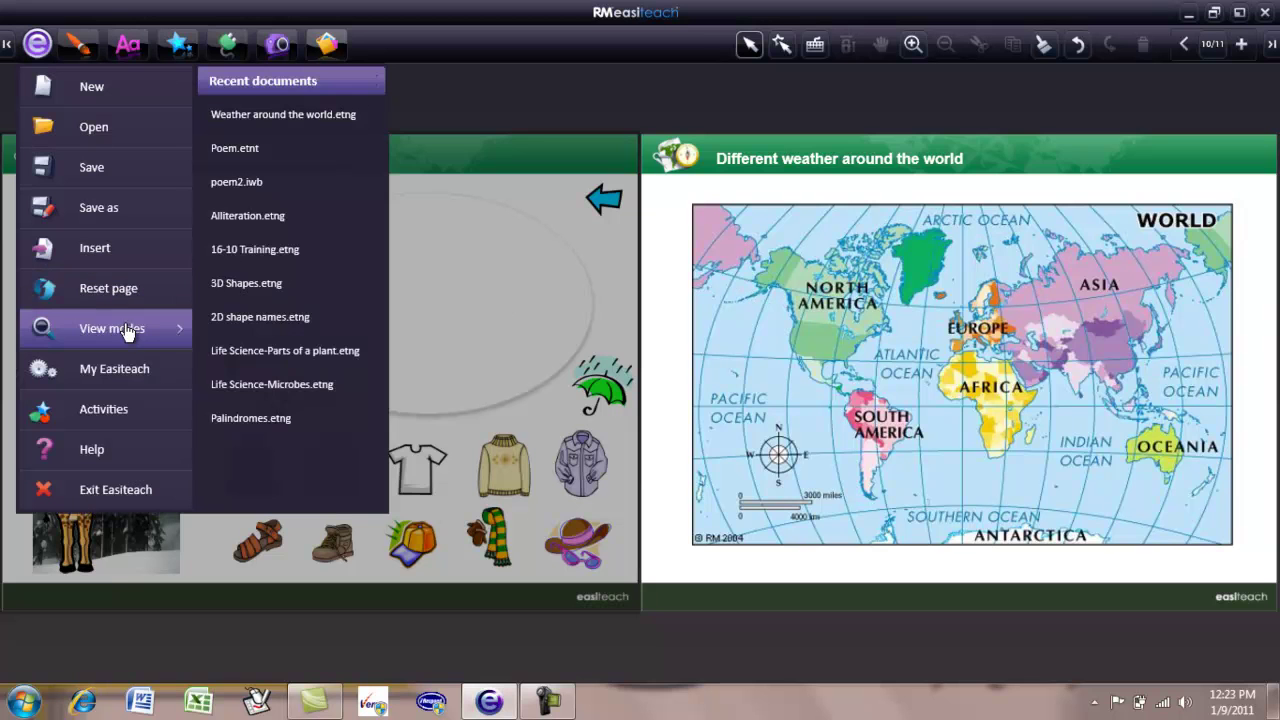
left_click(125, 330)
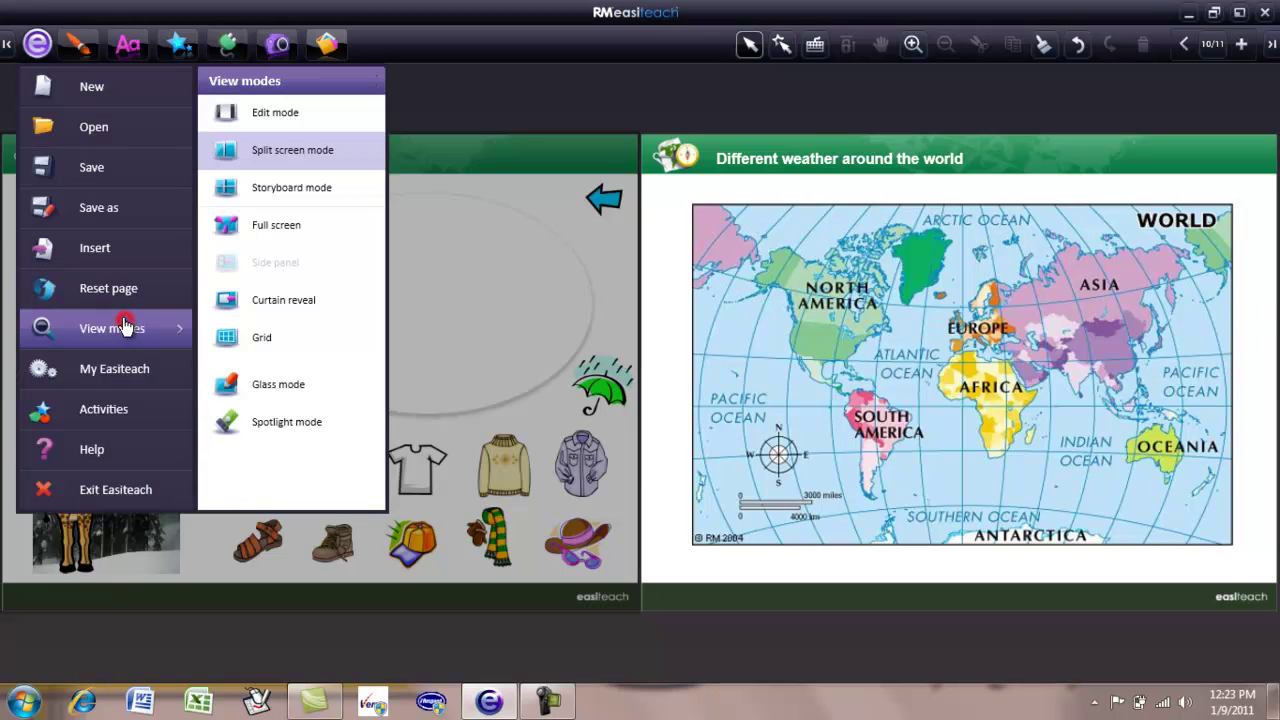
left_click(262, 113)
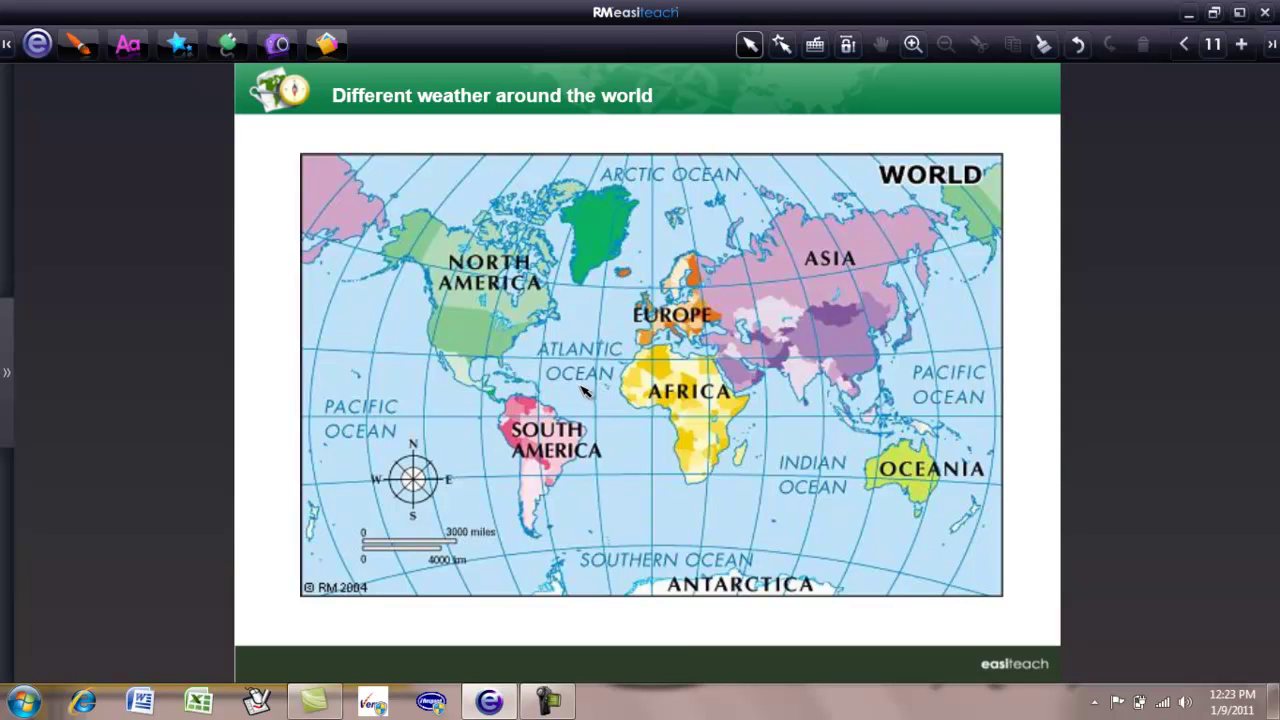
left_click(628, 395)
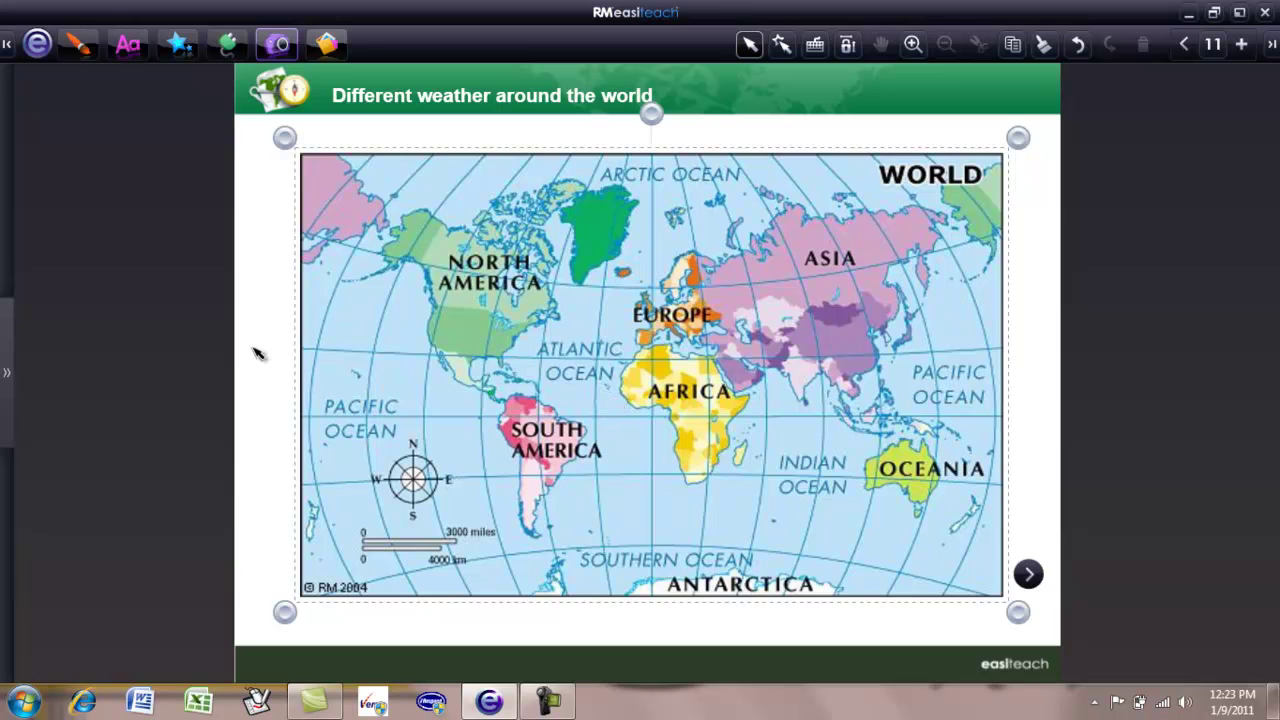
left_click(37, 44)
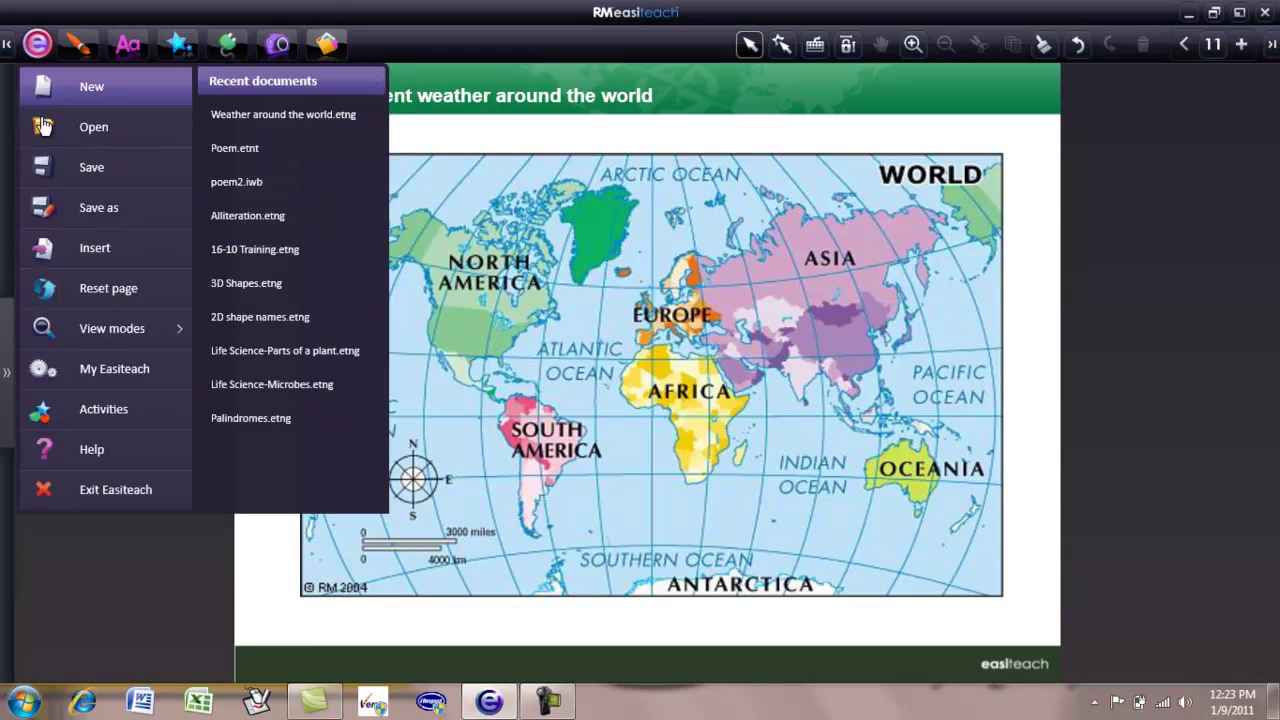
- Switch to Storyboard mode and browse thumbnails of pages 1–8, then back to 9–11
mouse_move(112, 328)
left_click(296, 197)
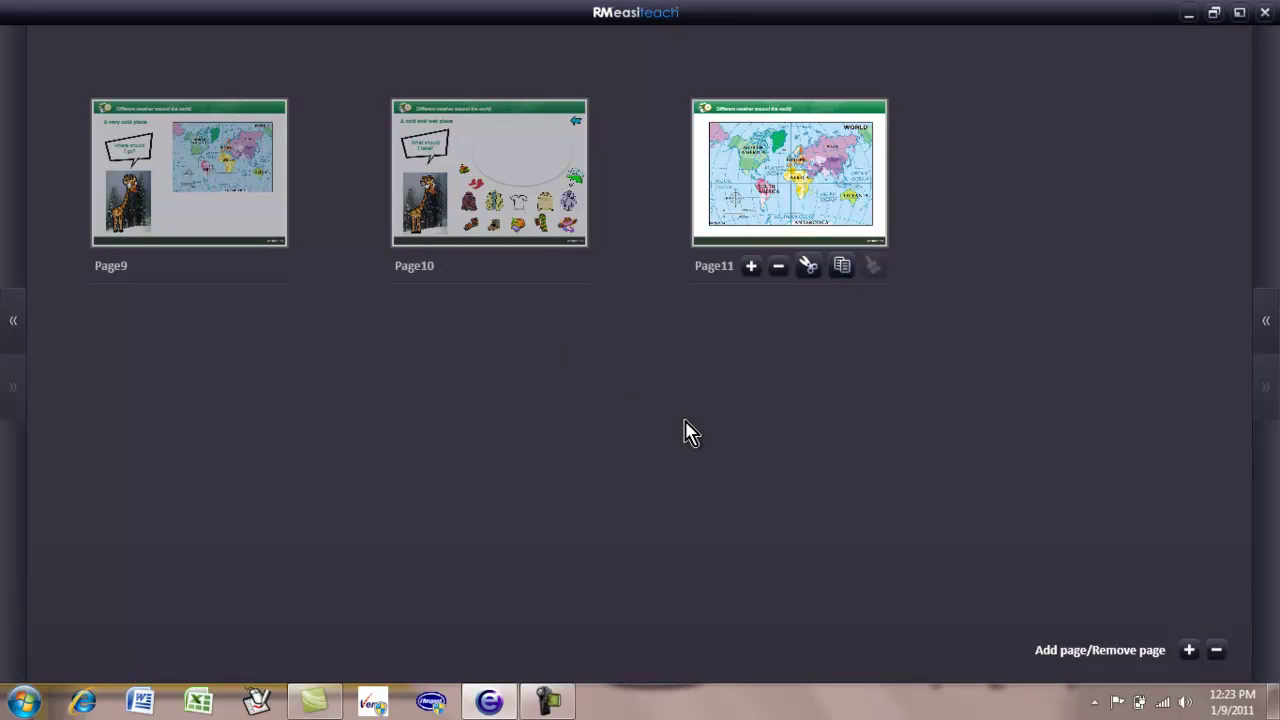
left_click(1266, 324)
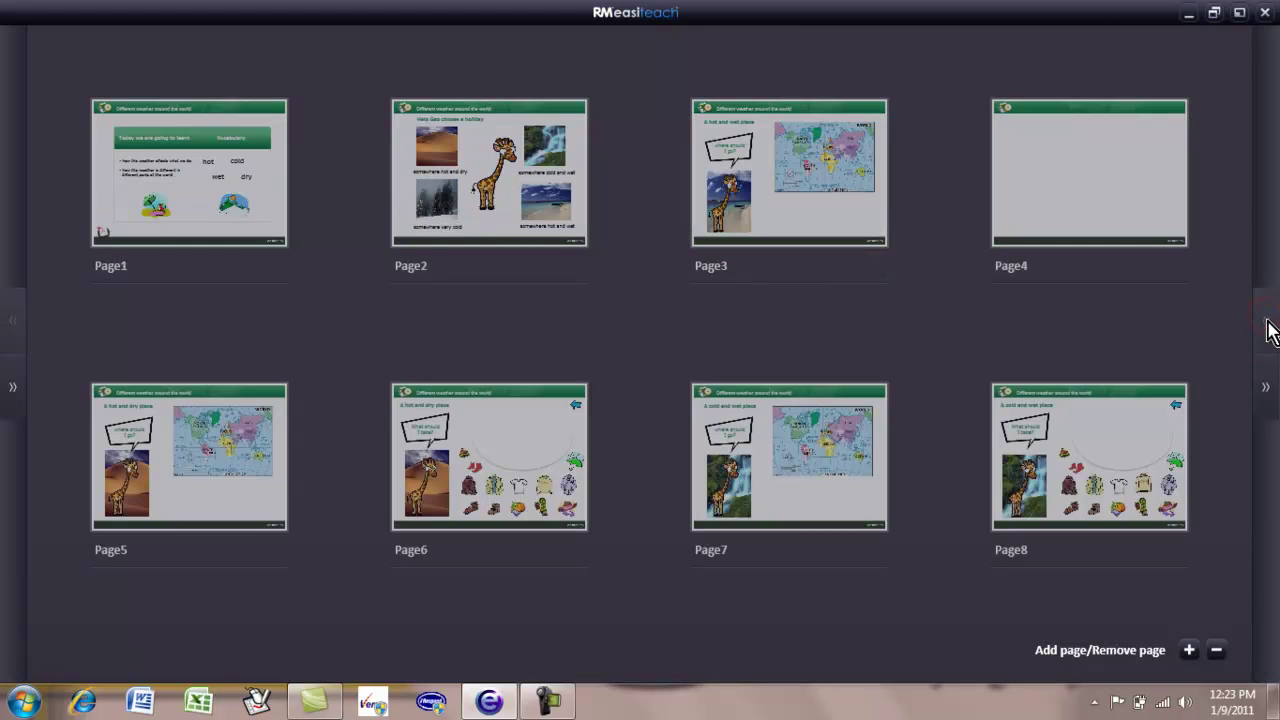
left_click(1266, 390)
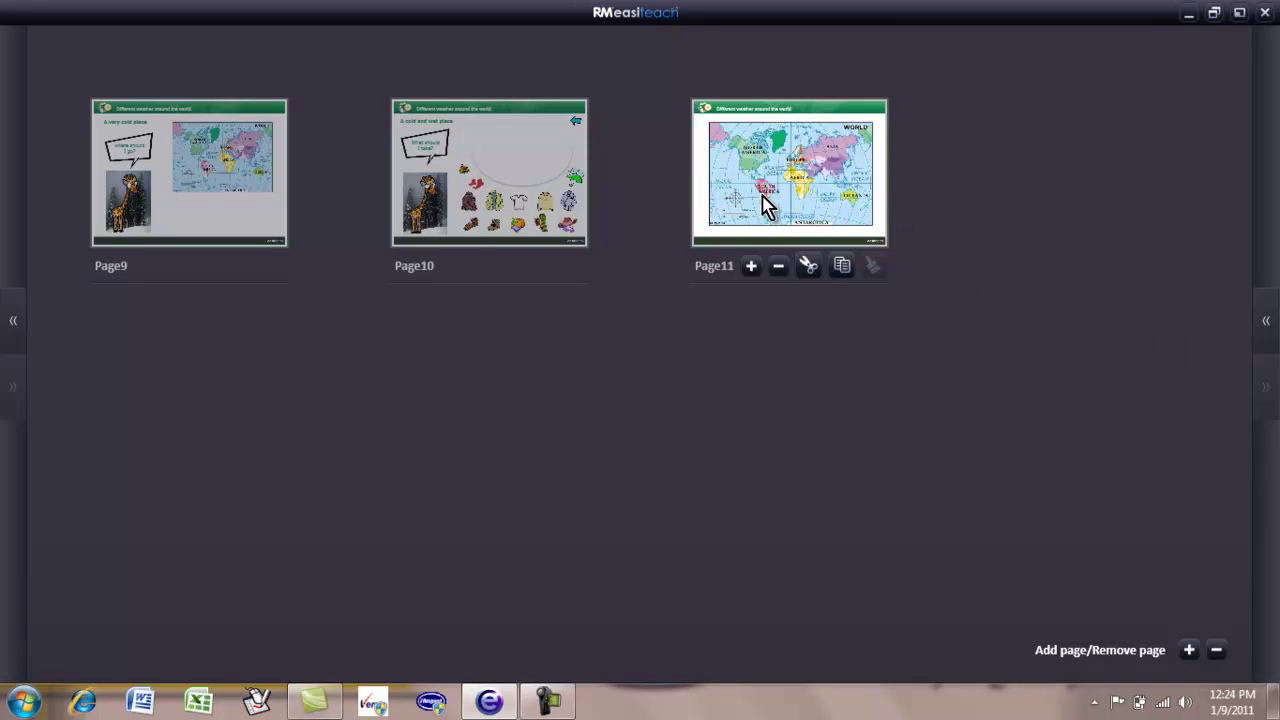
- Preview Page10, then insert a blank page after it and delete it again
double_click(507, 182)
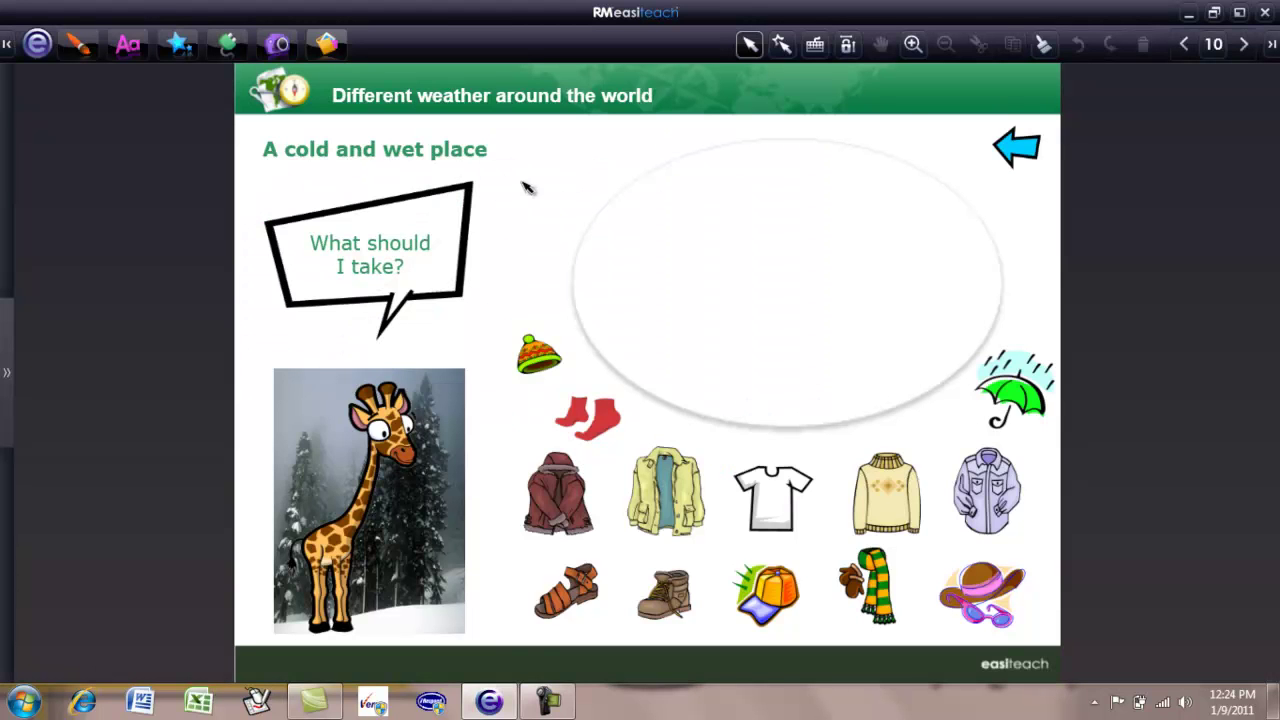
left_click(1213, 50)
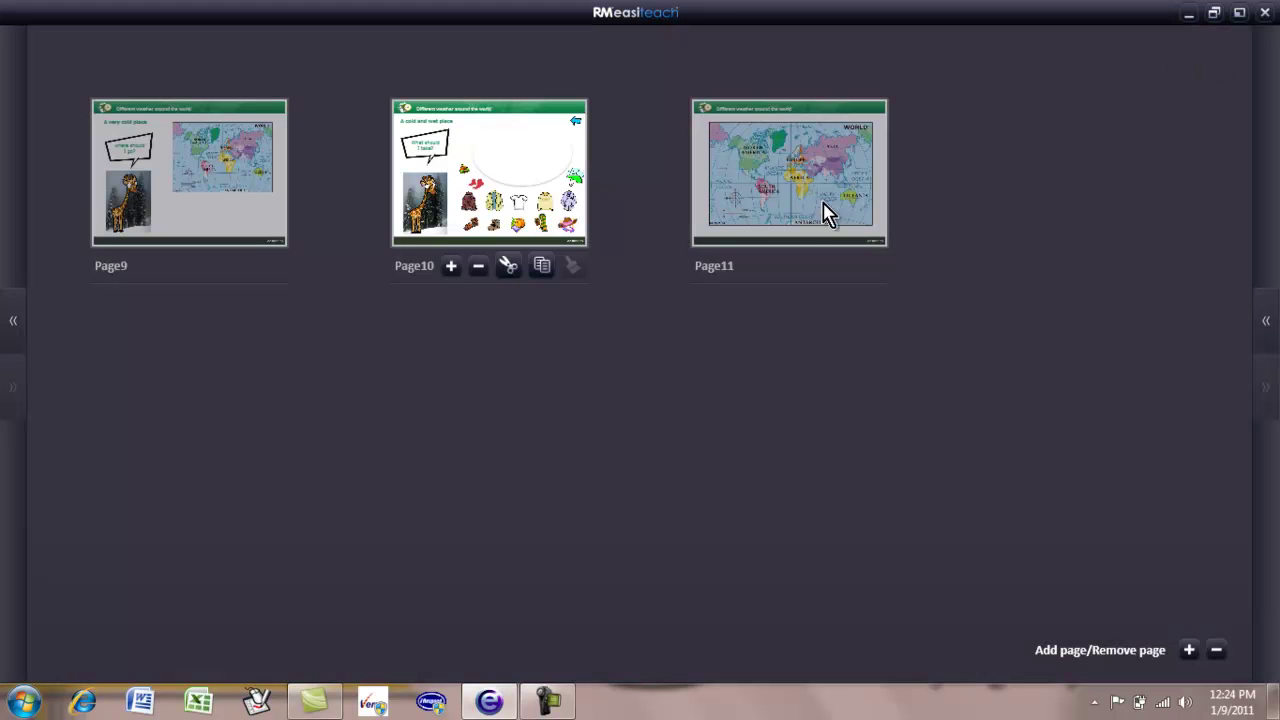
left_click(451, 268)
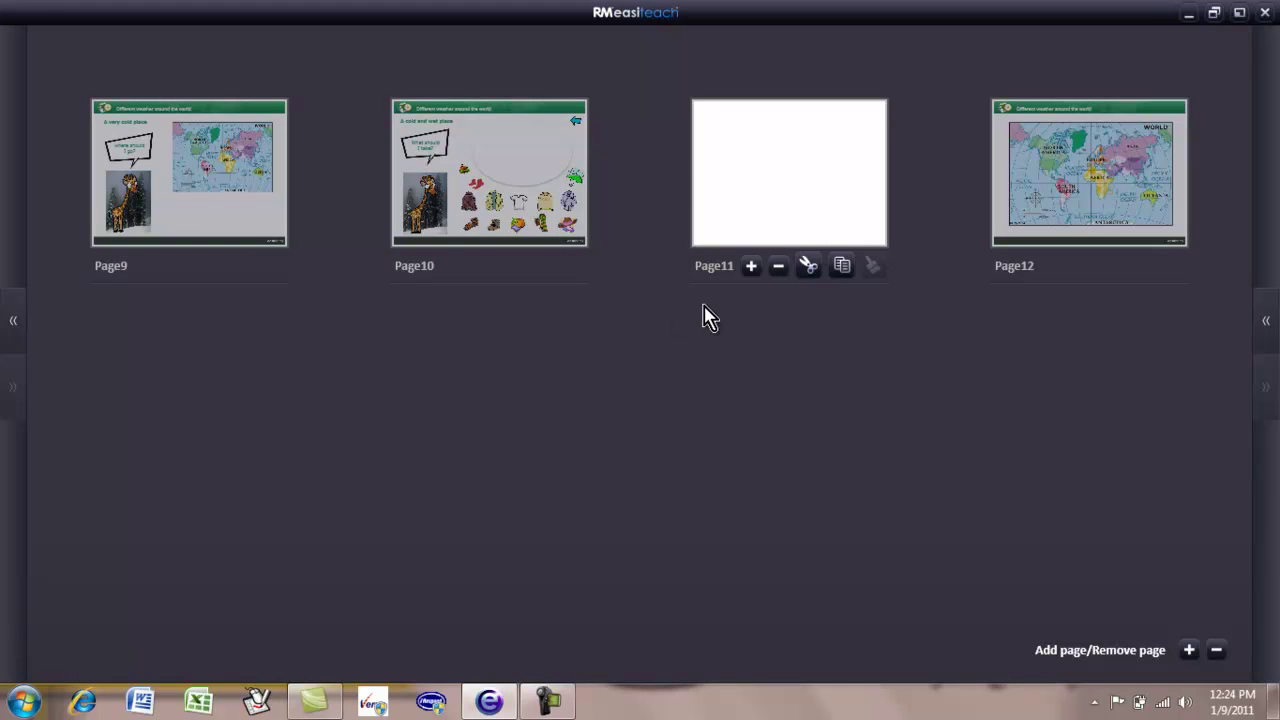
left_click(778, 268)
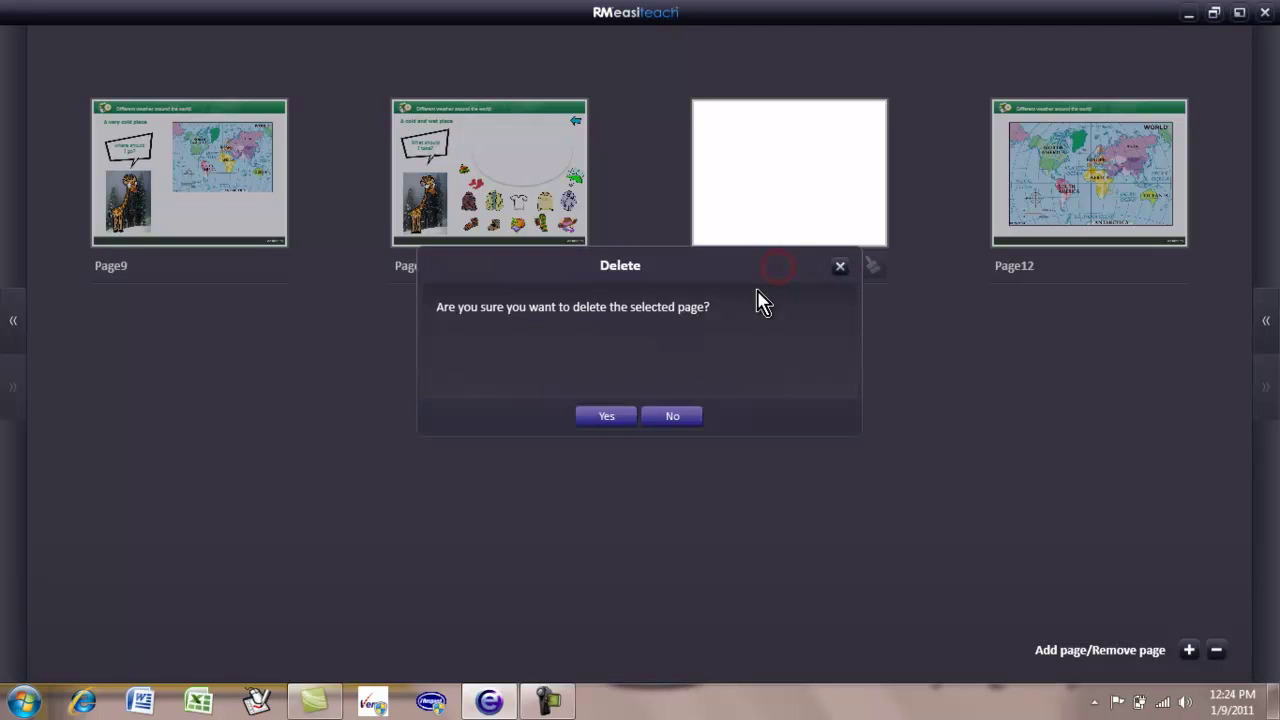
left_click(609, 417)
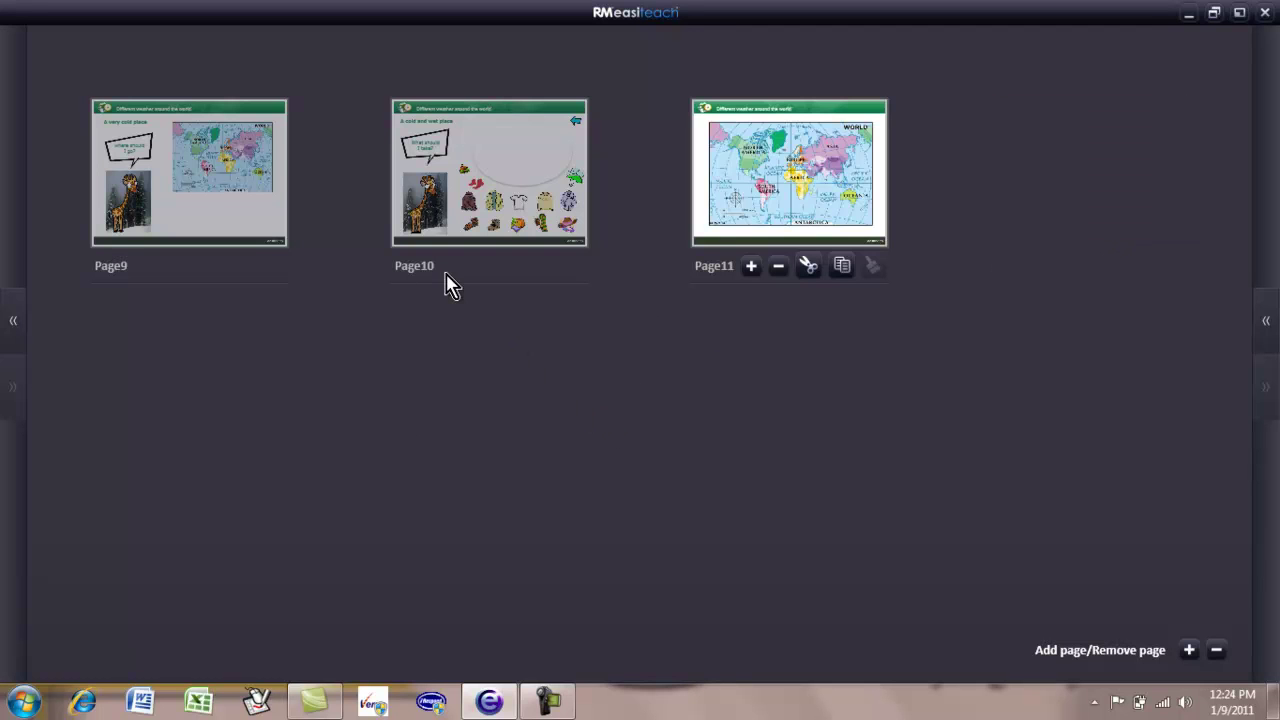
- Cut the cold and wet place page and paste it after Page2, making it Page3
left_click(426, 203)
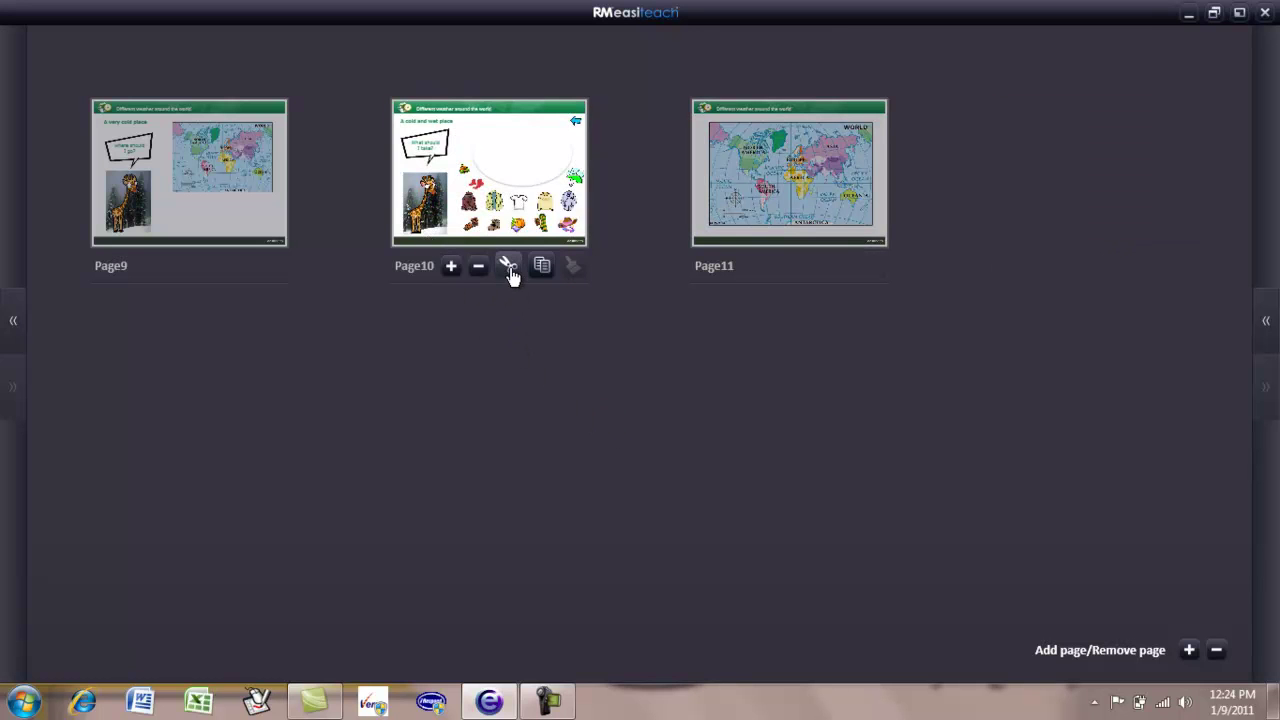
left_click(509, 268)
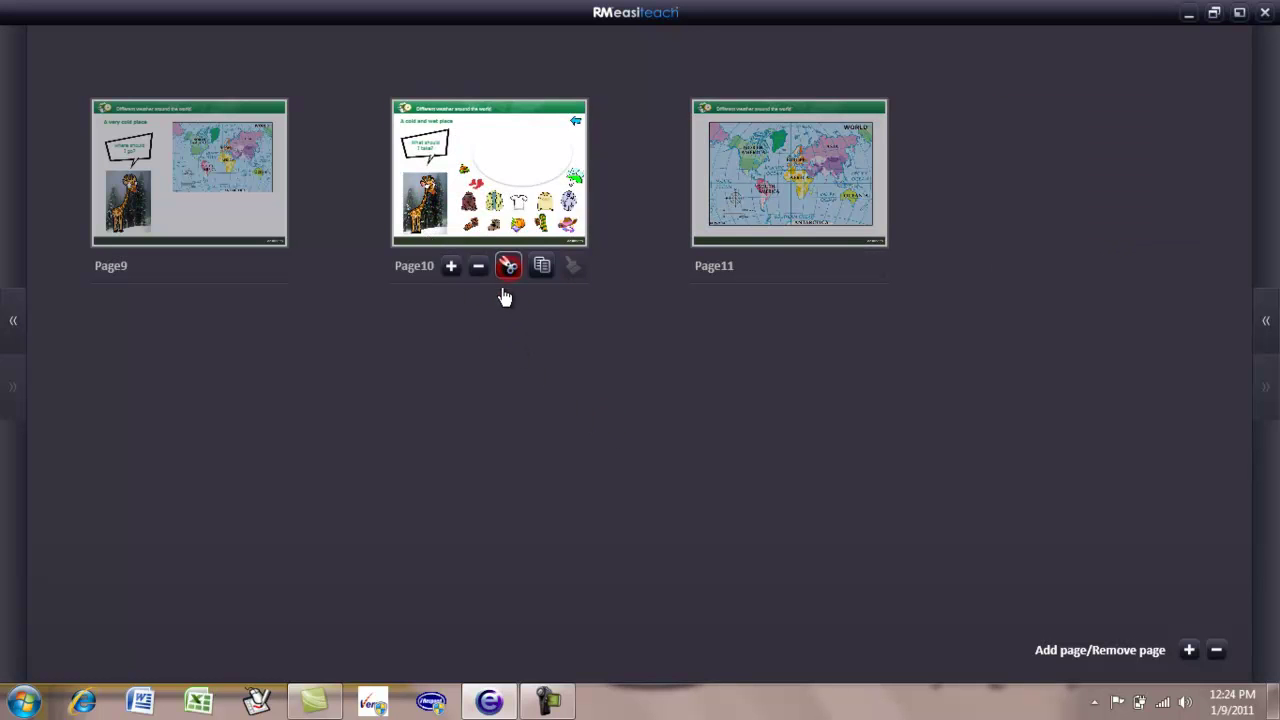
left_click(1263, 322)
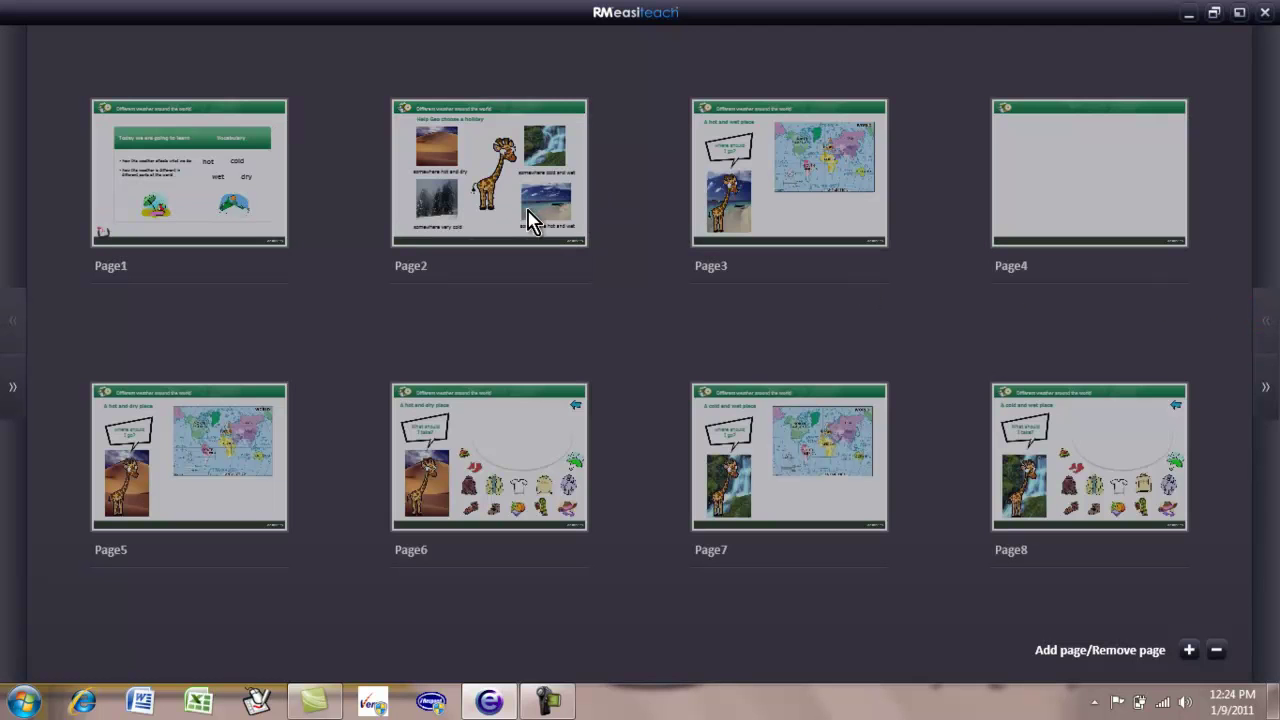
left_click(530, 222)
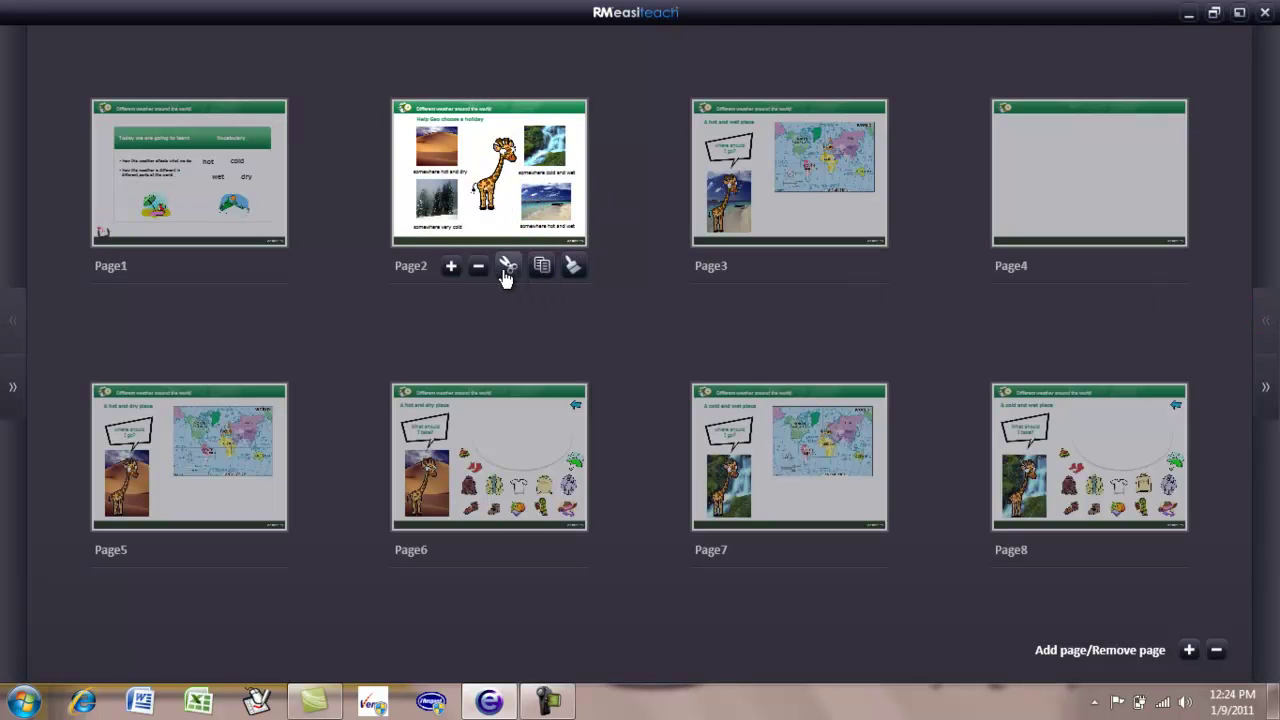
left_click(572, 265)
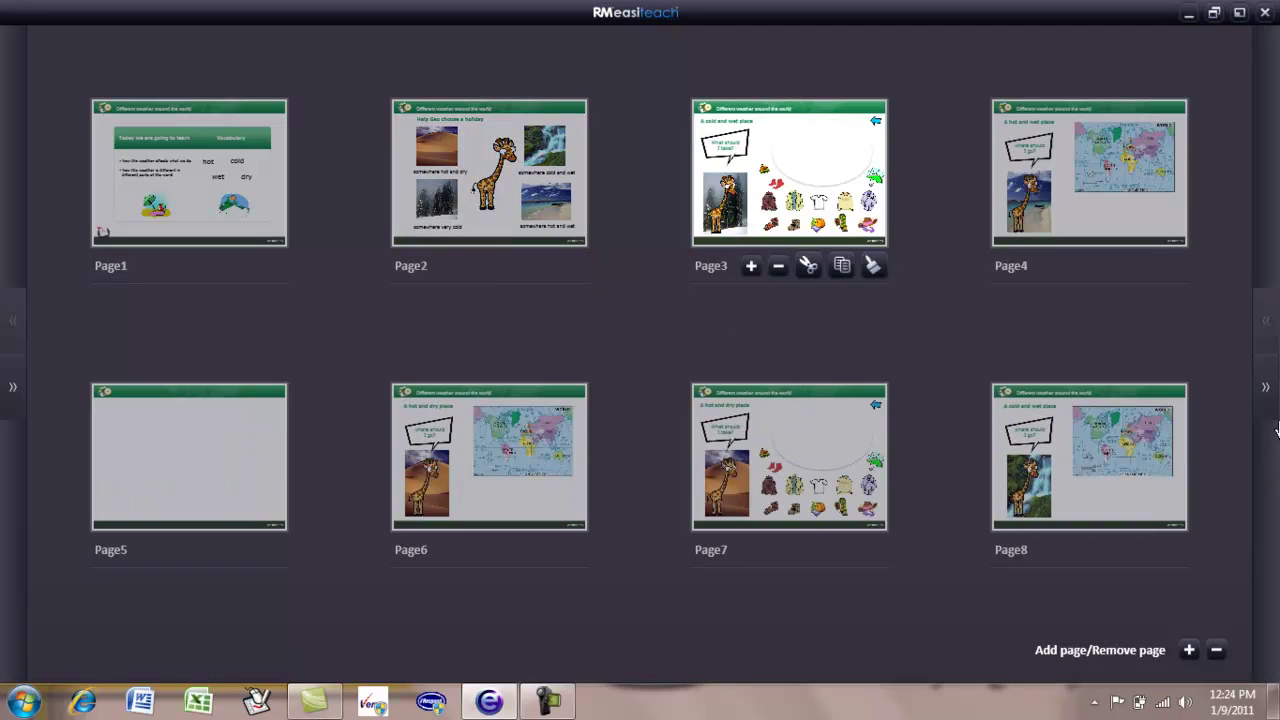
left_click(1266, 390)
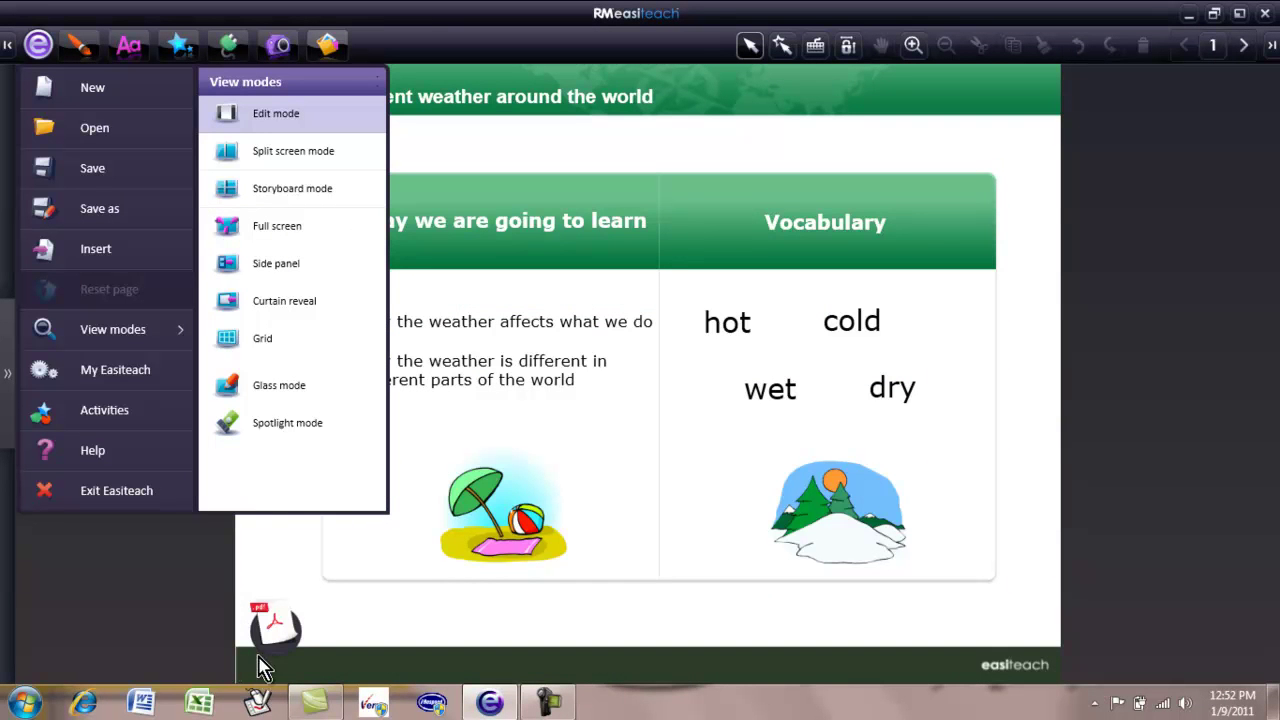
- Turn full screen presentation on, off, and on again, then show the View modes list
left_click(277, 228)
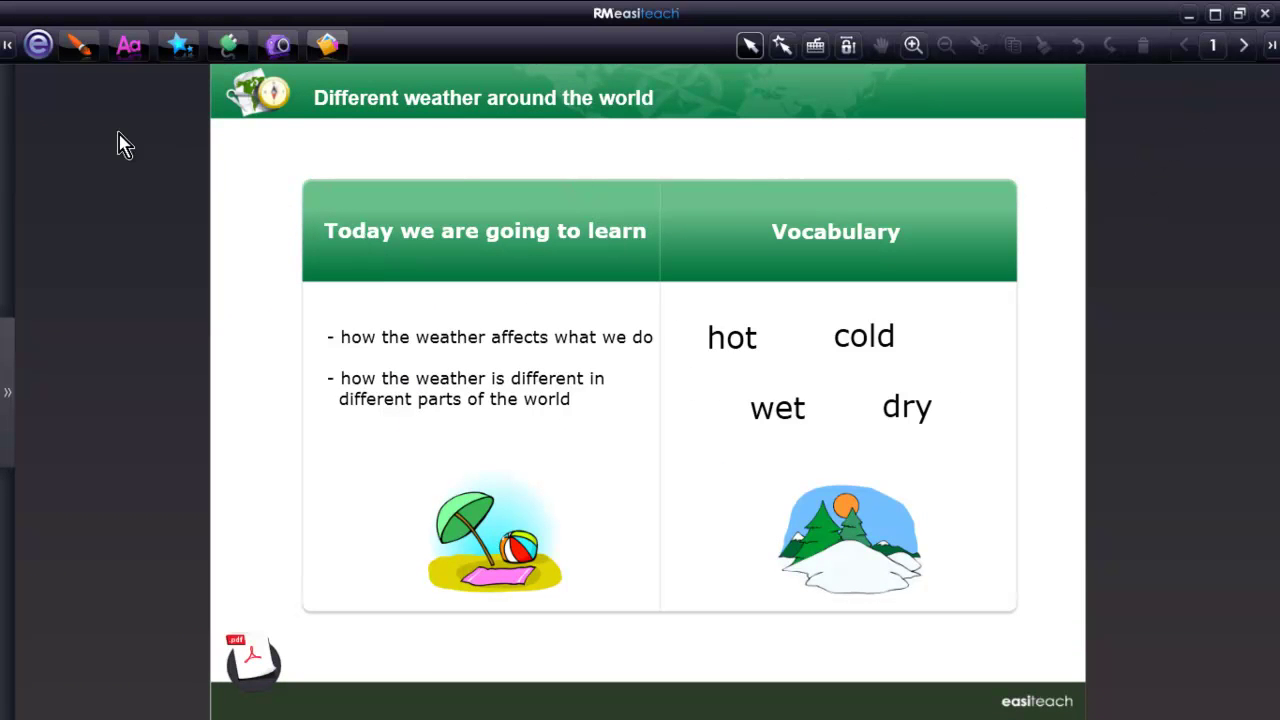
left_click(38, 48)
mouse_move(112, 329)
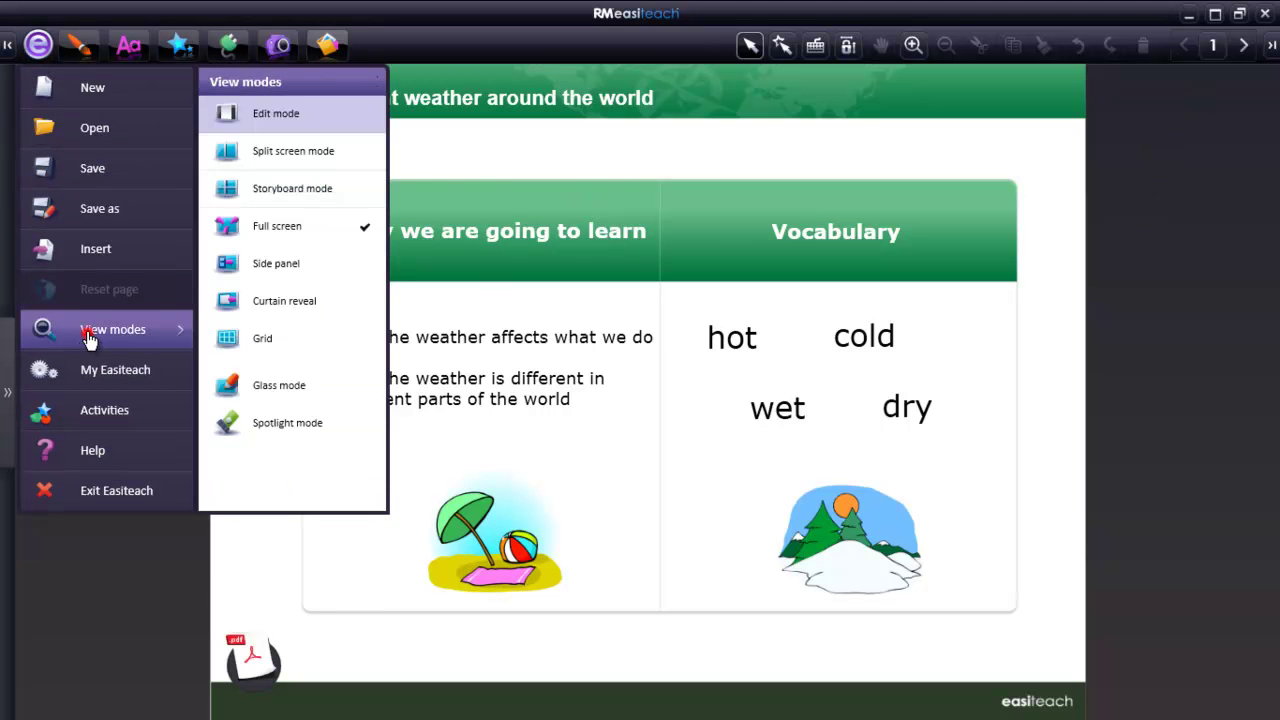
left_click(303, 232)
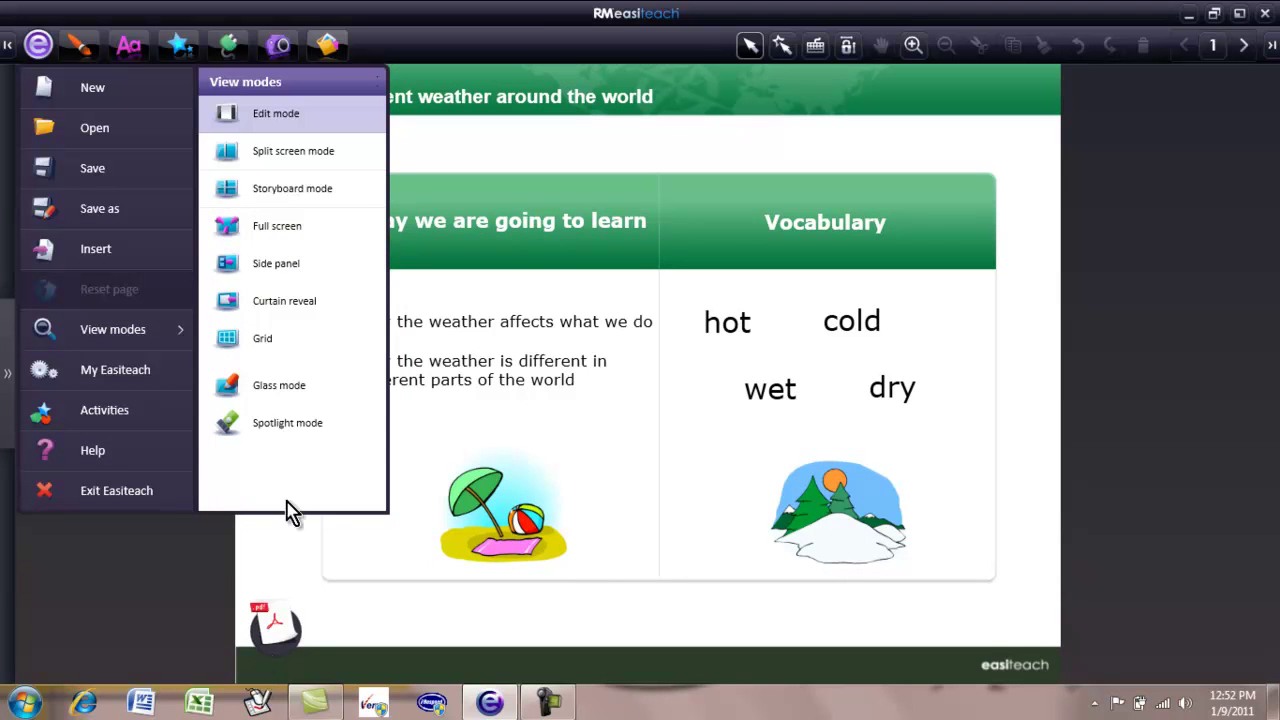
left_click(279, 235)
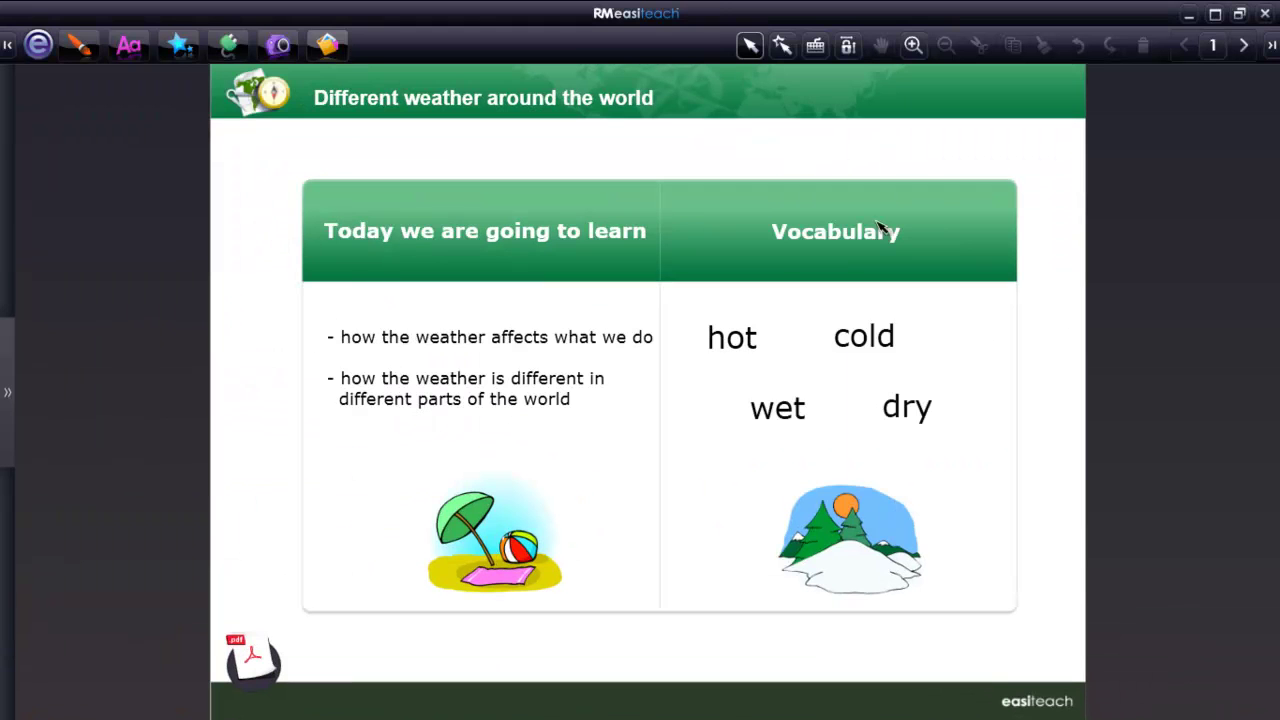
left_click(38, 46)
left_click(88, 340)
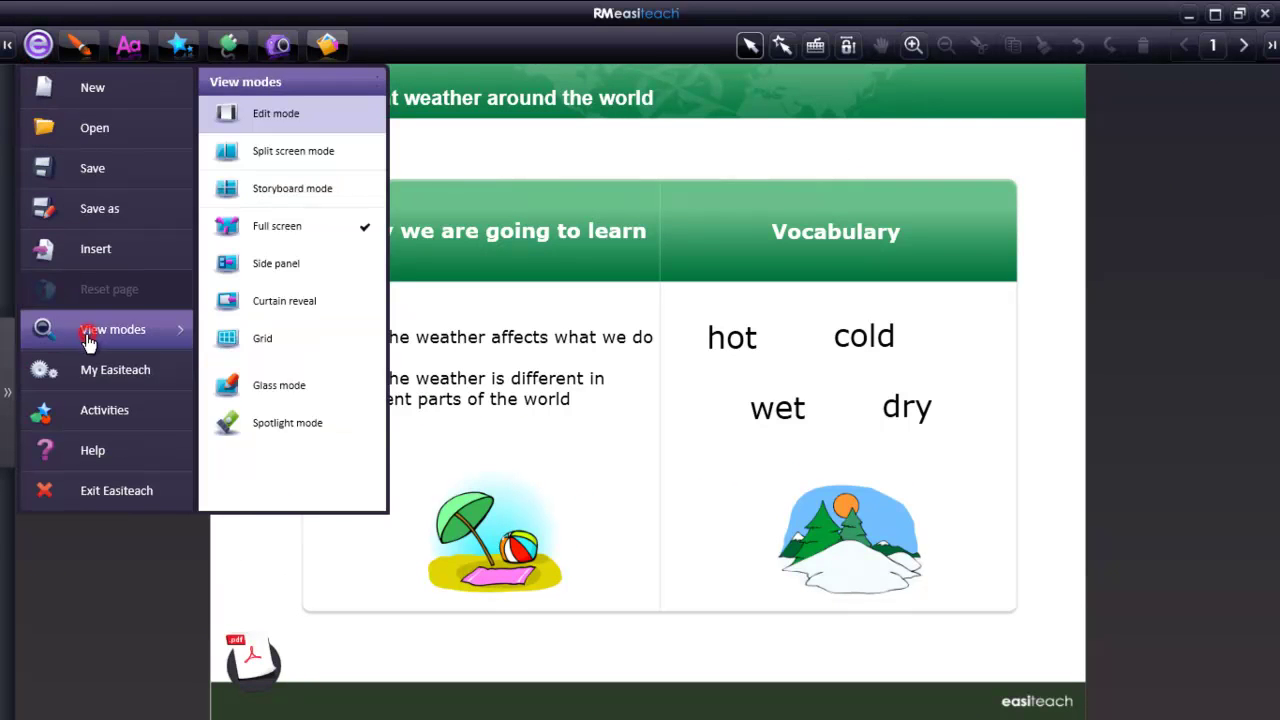
- Open the side panel of page thumbnails and scroll through the lesson's pages
left_click(306, 241)
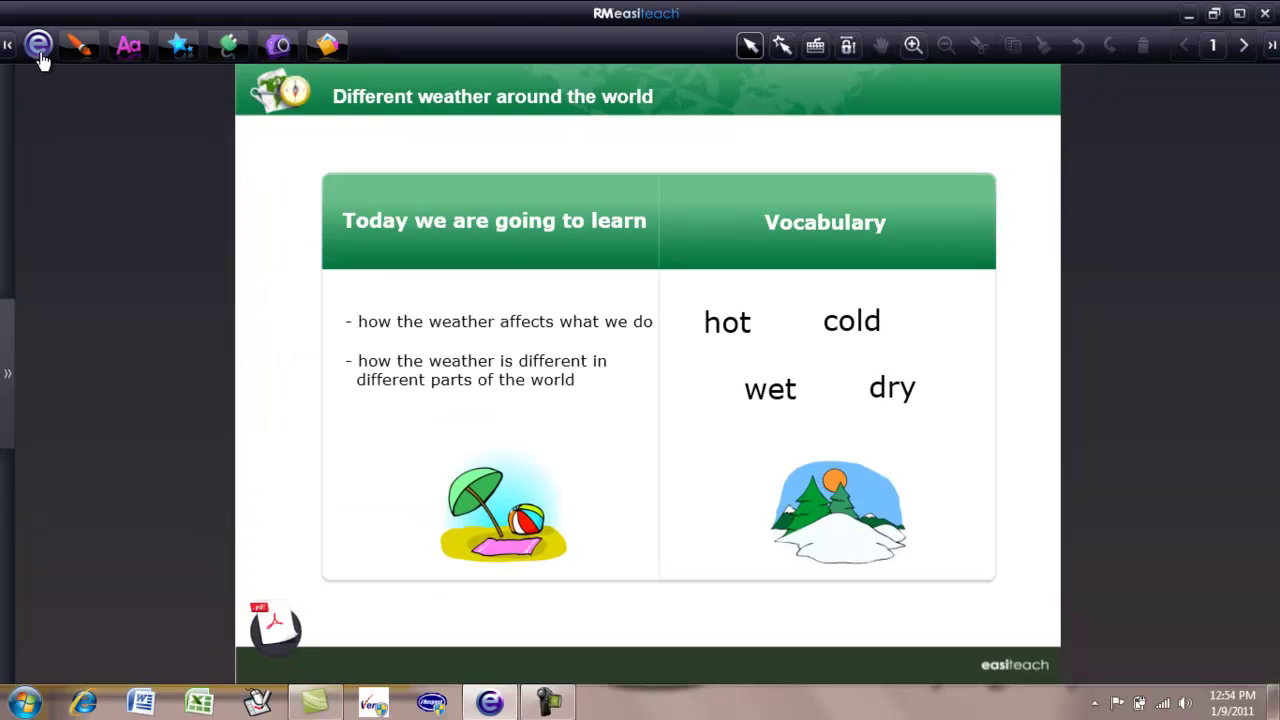
left_click(38, 45)
left_click(106, 328)
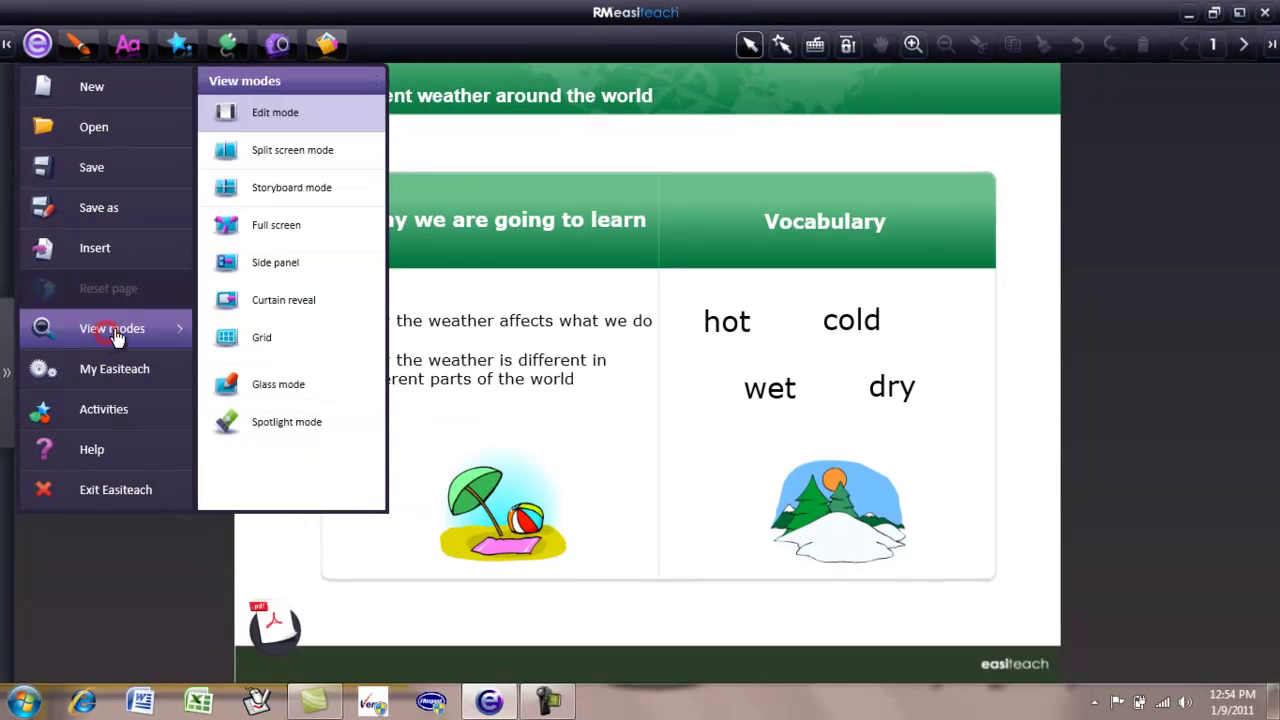
left_click(258, 273)
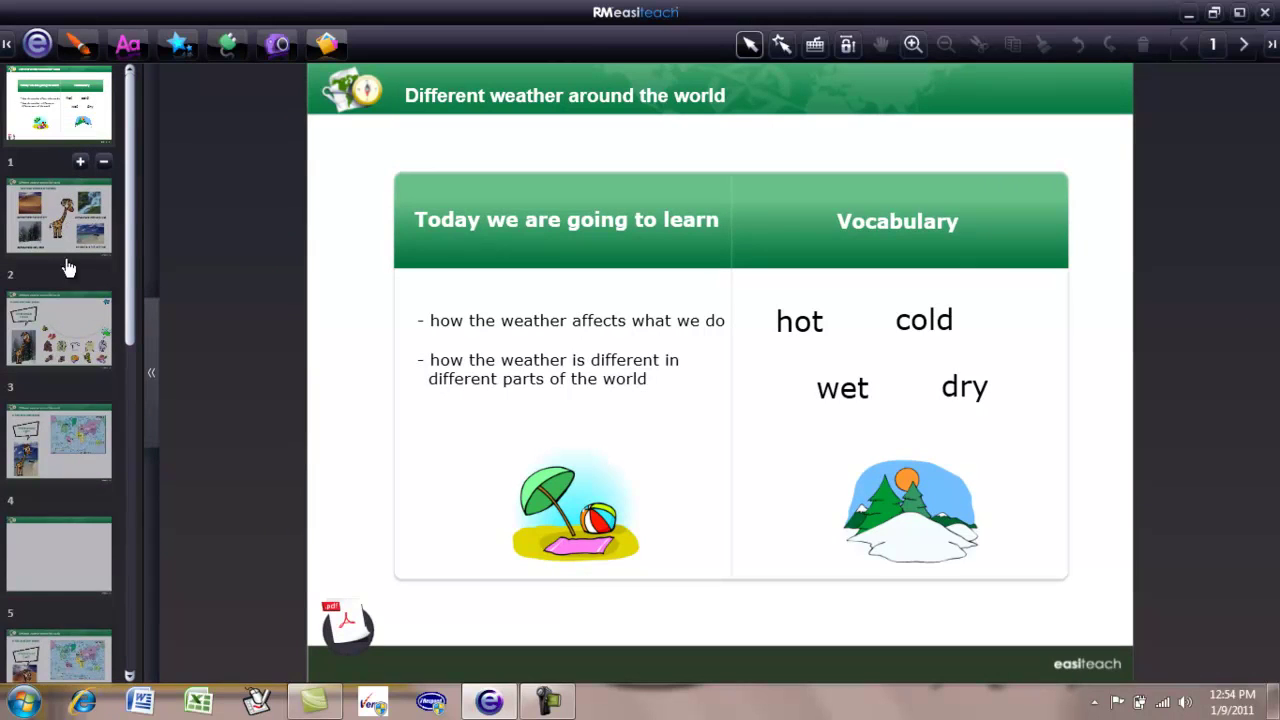
left_click_drag(126, 252, 155, 615)
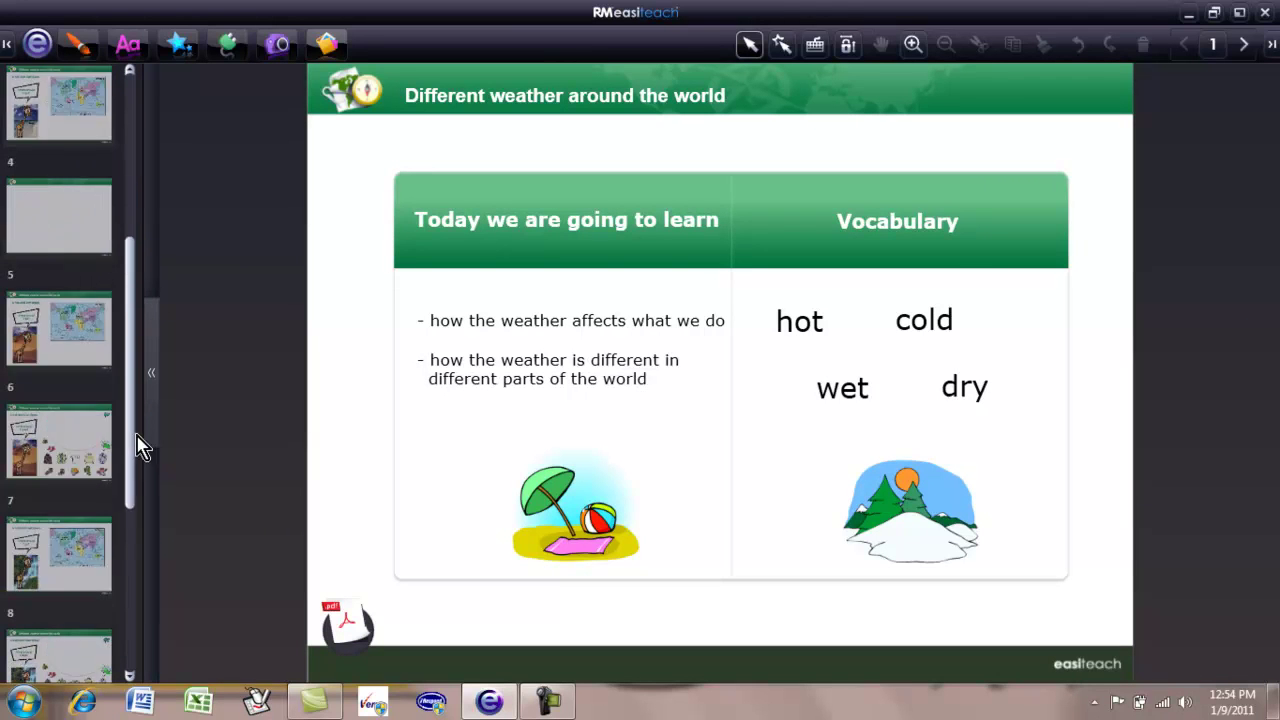
left_click_drag(128, 563, 130, 171)
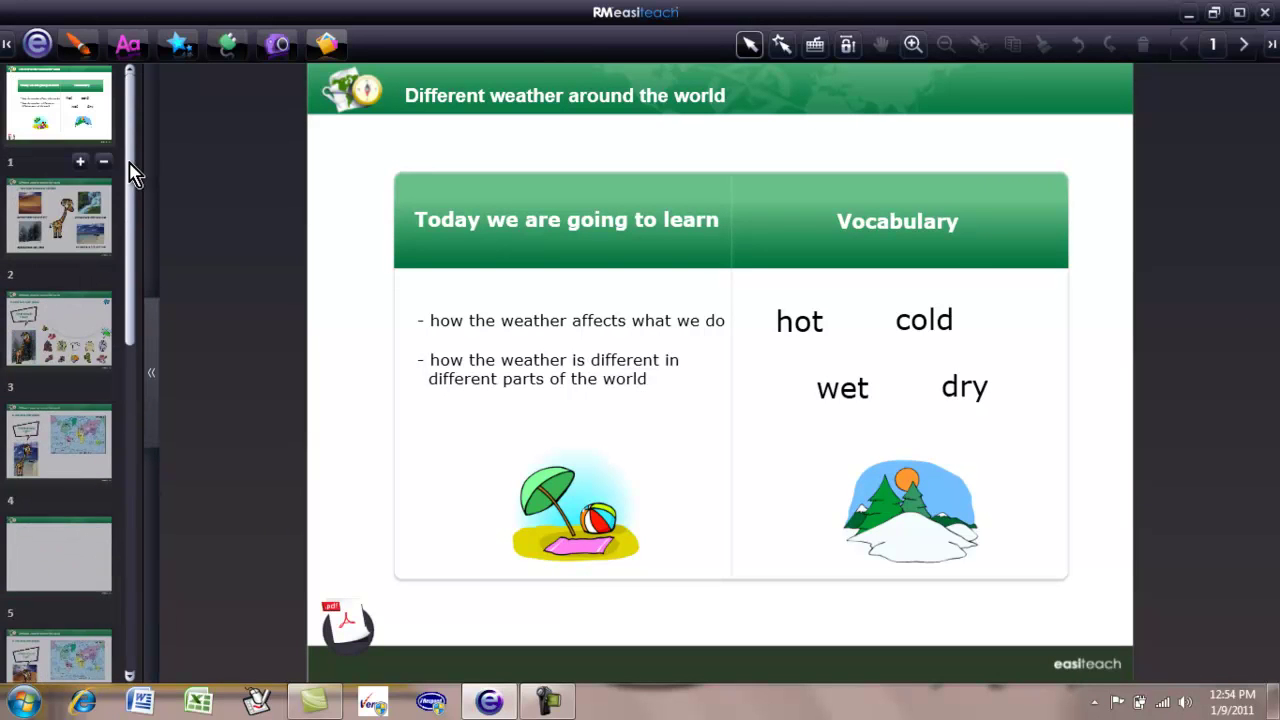
- Add a blank page after page 4, delete it, and close the thumbnail panel
left_click(76, 444)
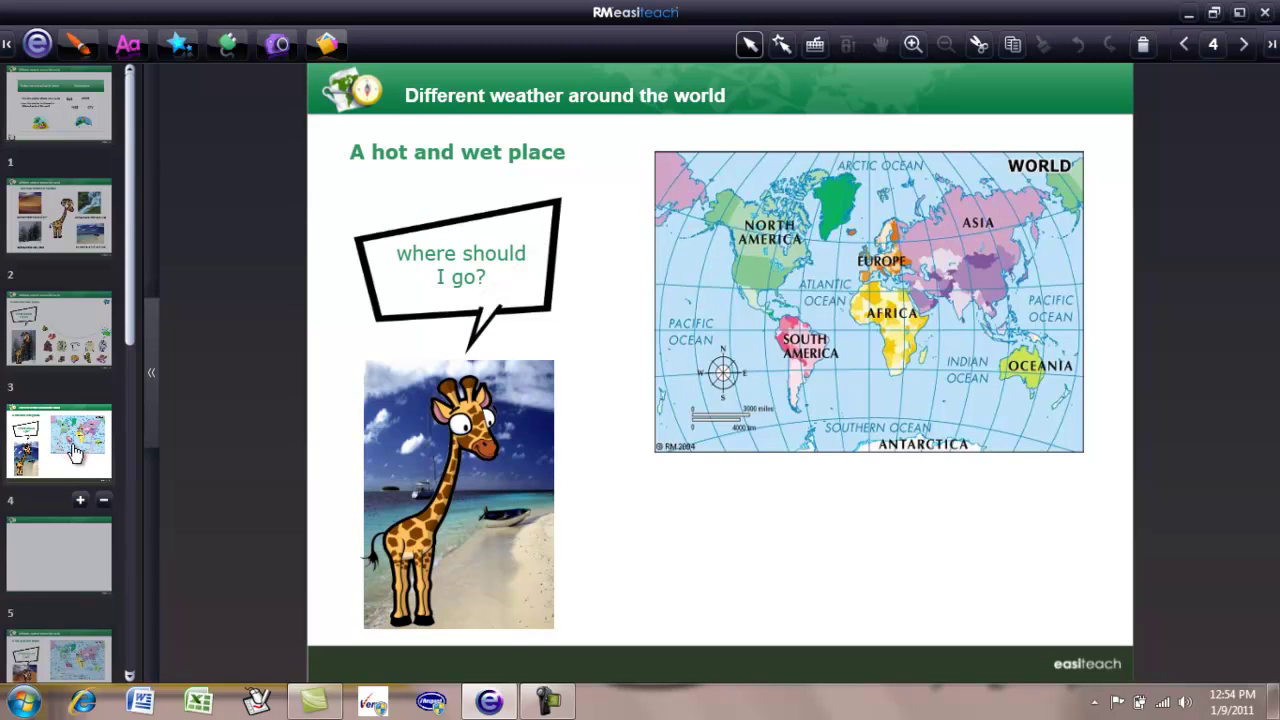
left_click(81, 501)
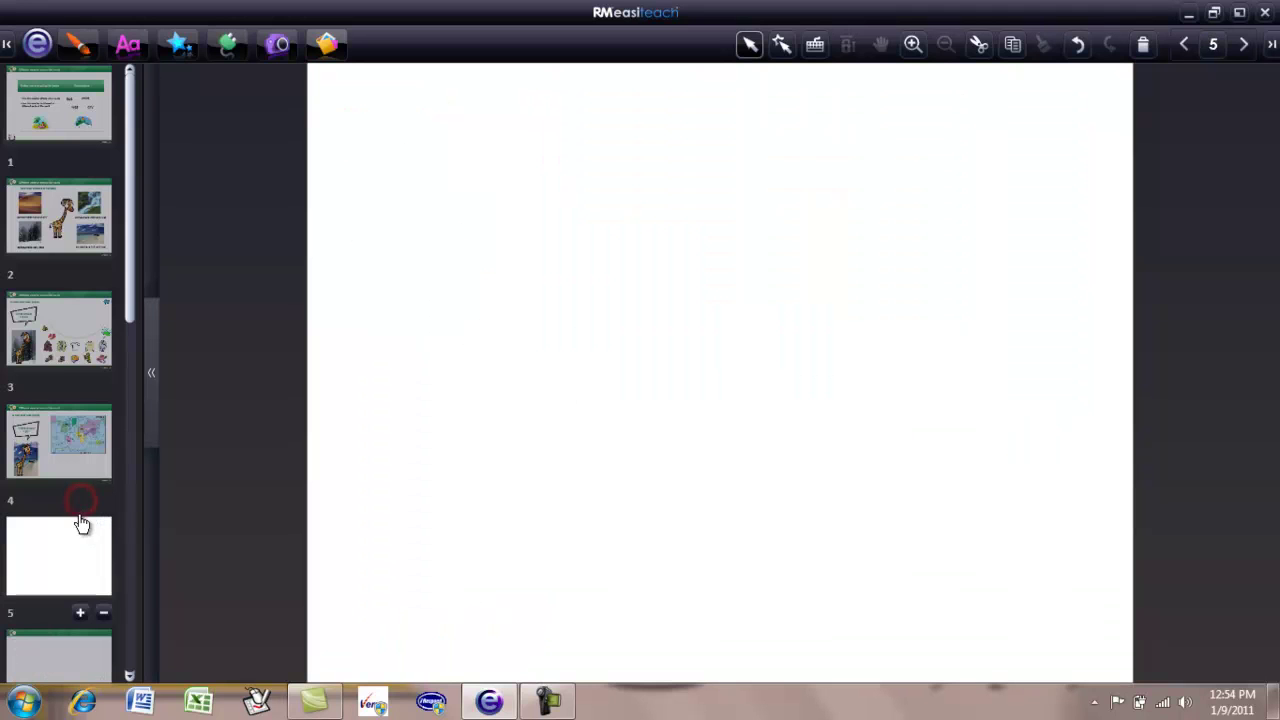
left_click(104, 615)
left_click(610, 417)
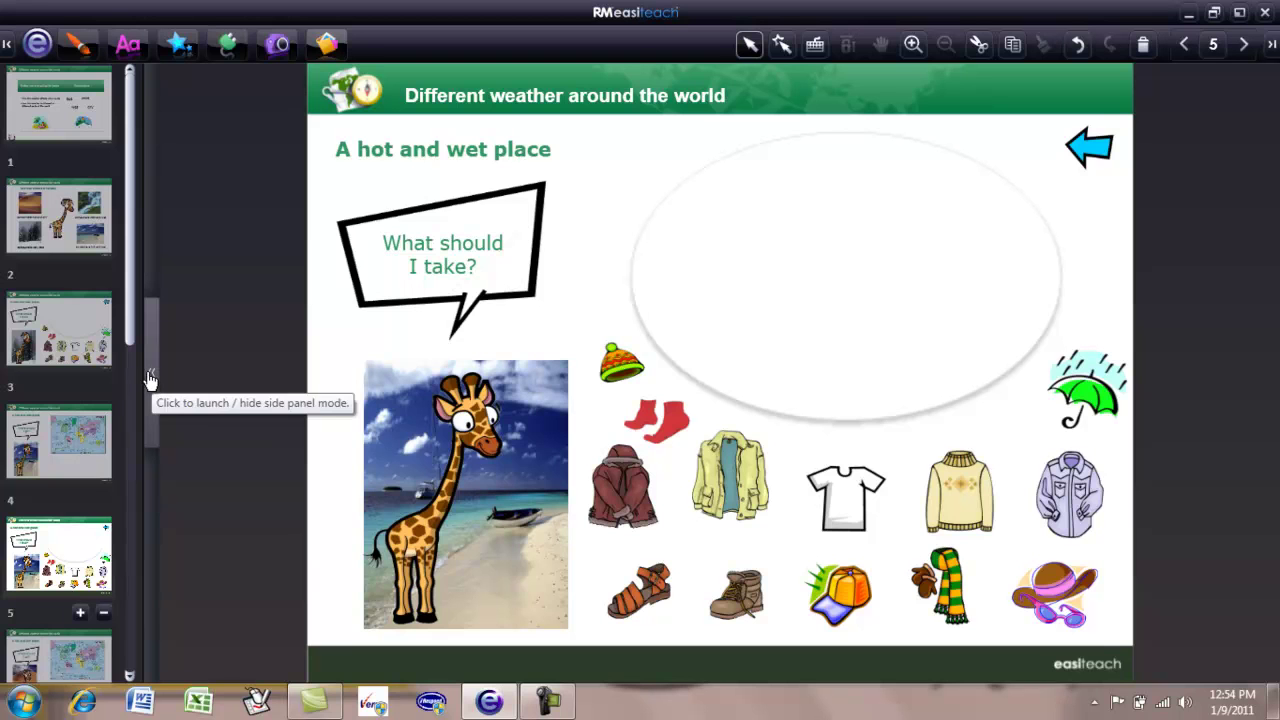
left_click(152, 379)
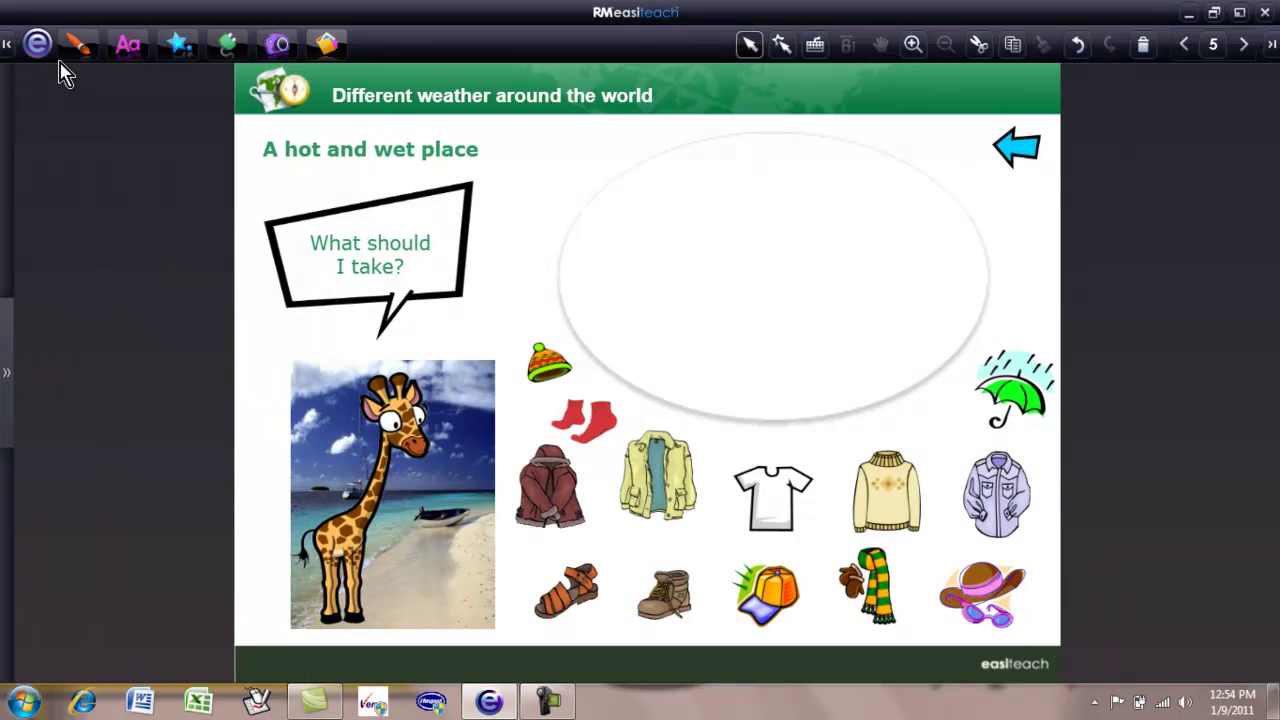
left_click(37, 44)
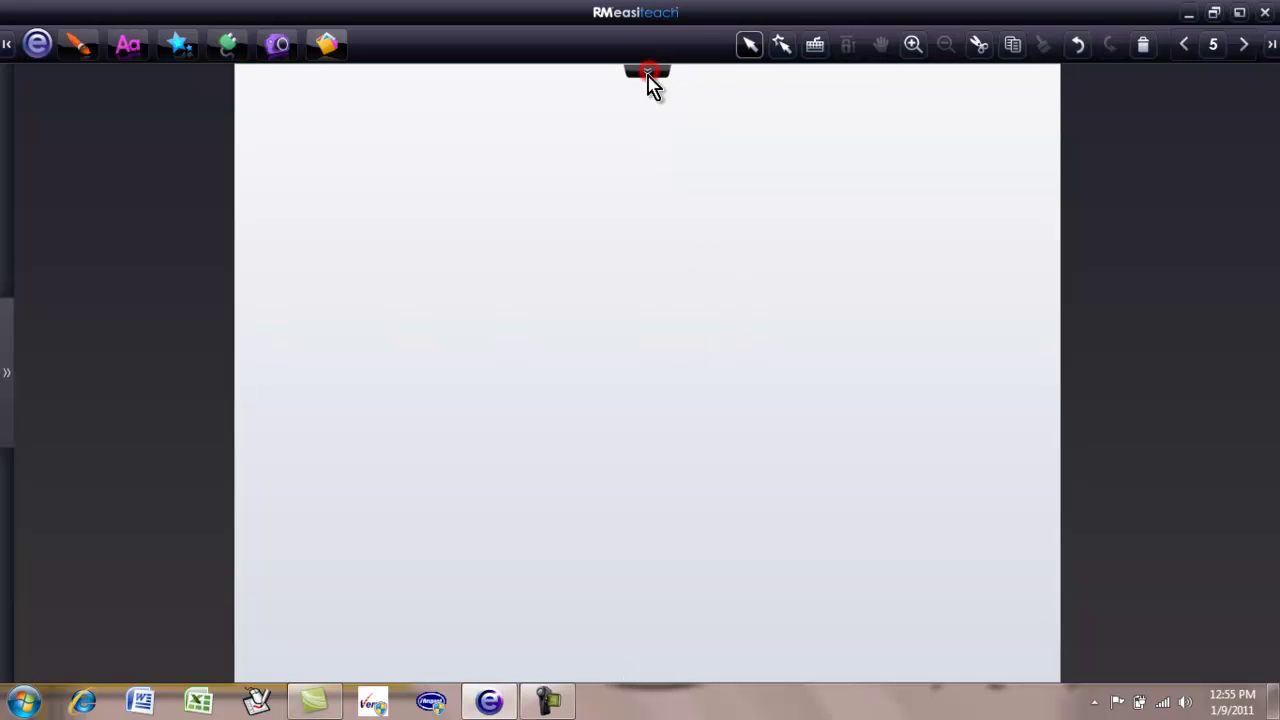
mouse_move(647, 72)
left_mouse_down()
mouse_move(650, 262)
mouse_move(647, 78)
left_mouse_up()
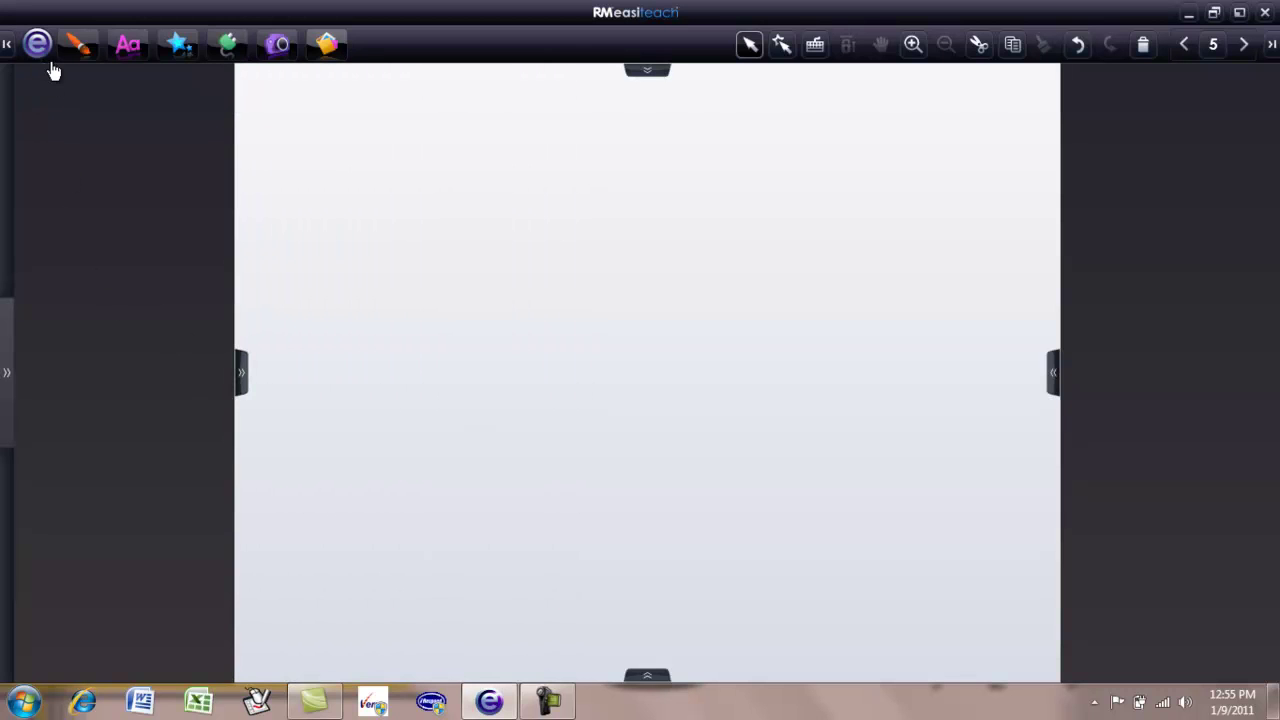
left_click(38, 45)
mouse_move(111, 328)
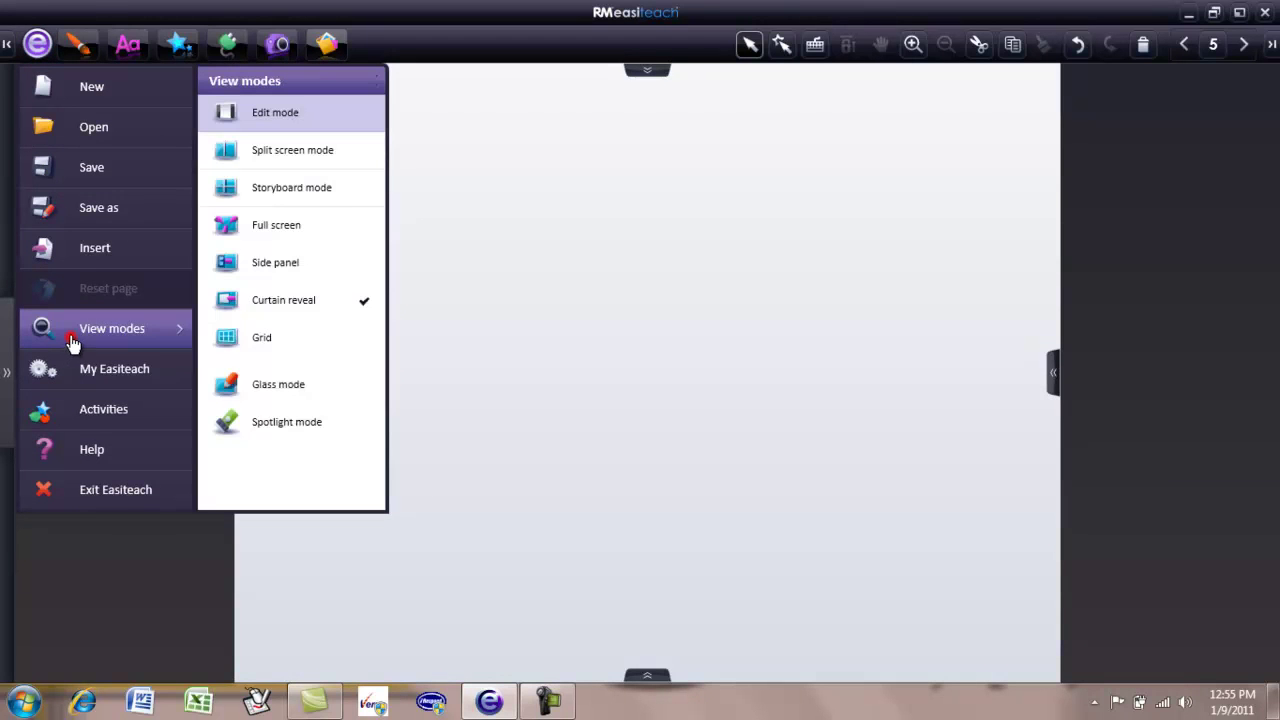
left_click(285, 300)
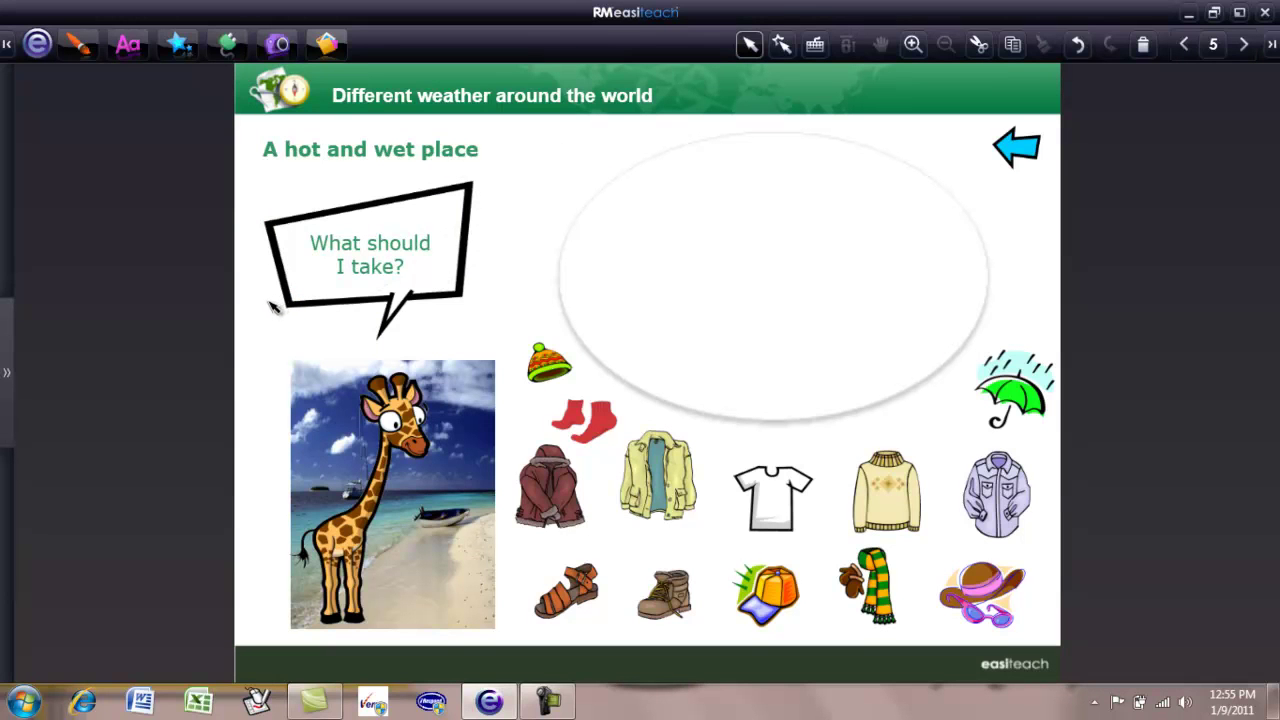
- Overlay a grid across the 'What should I take?' page via View modes > Grid
left_click(37, 46)
left_click(78, 330)
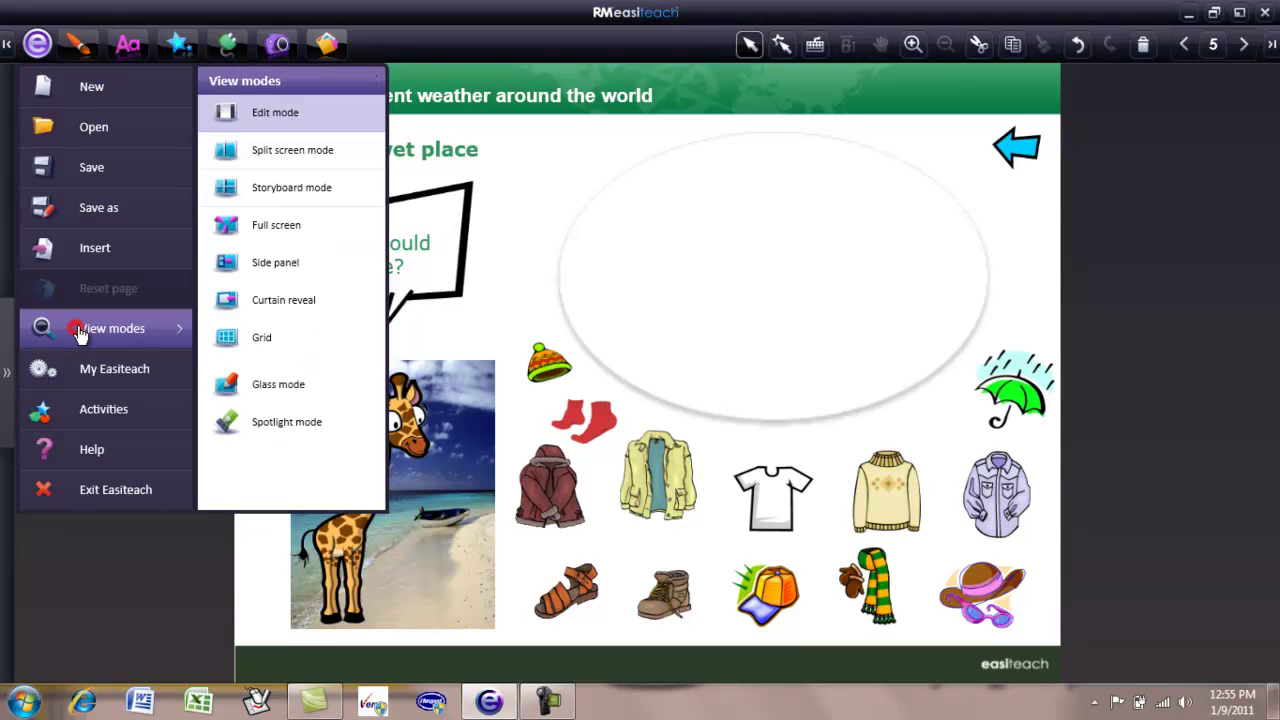
left_click(265, 340)
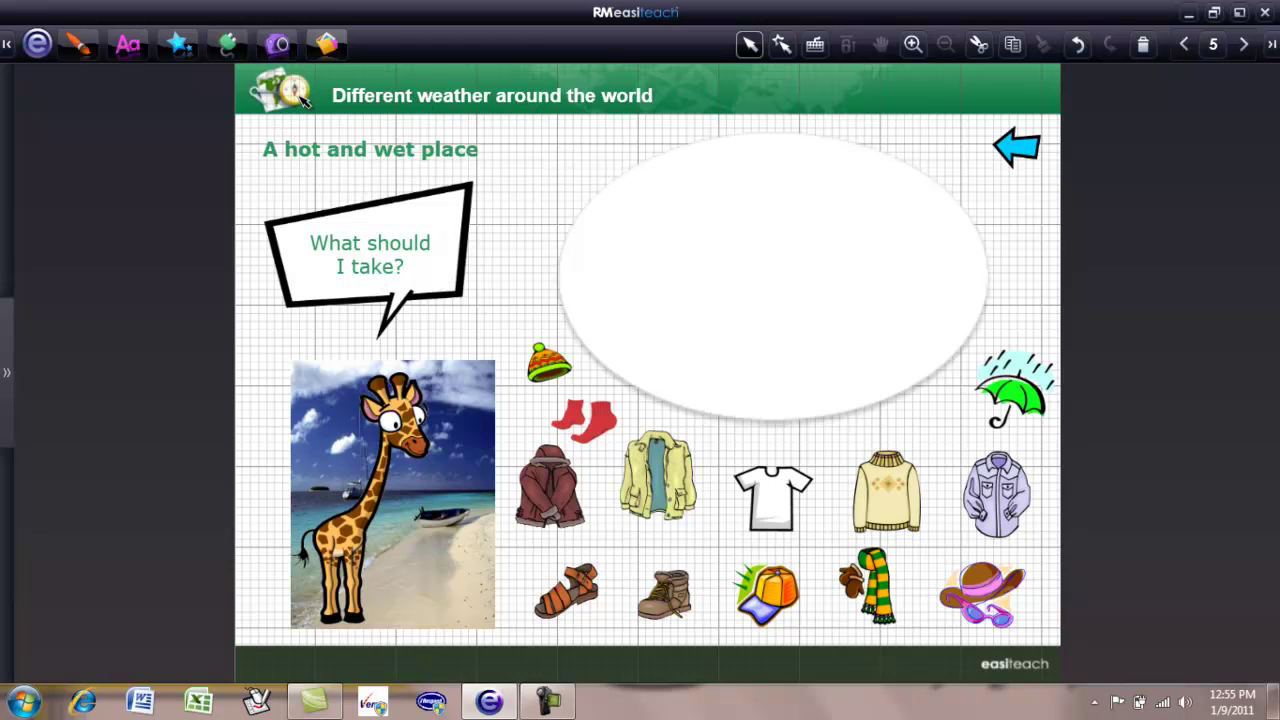
left_click(38, 44)
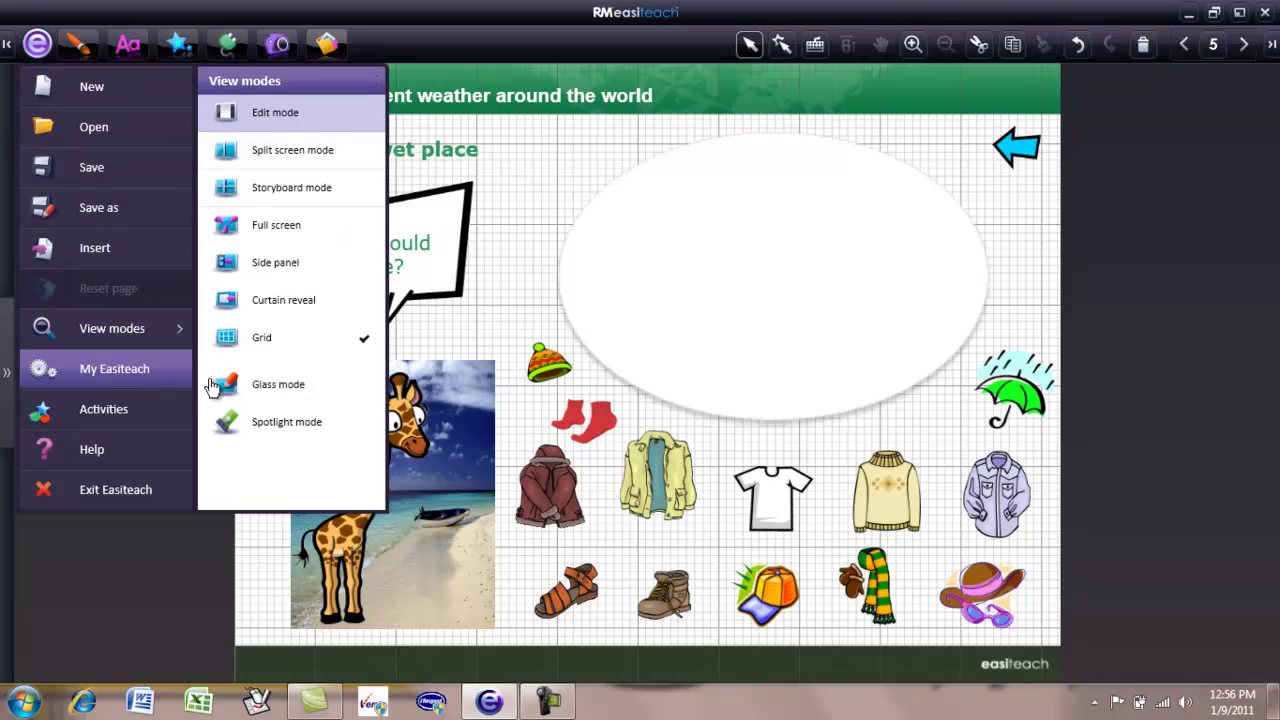
mouse_move(115, 370)
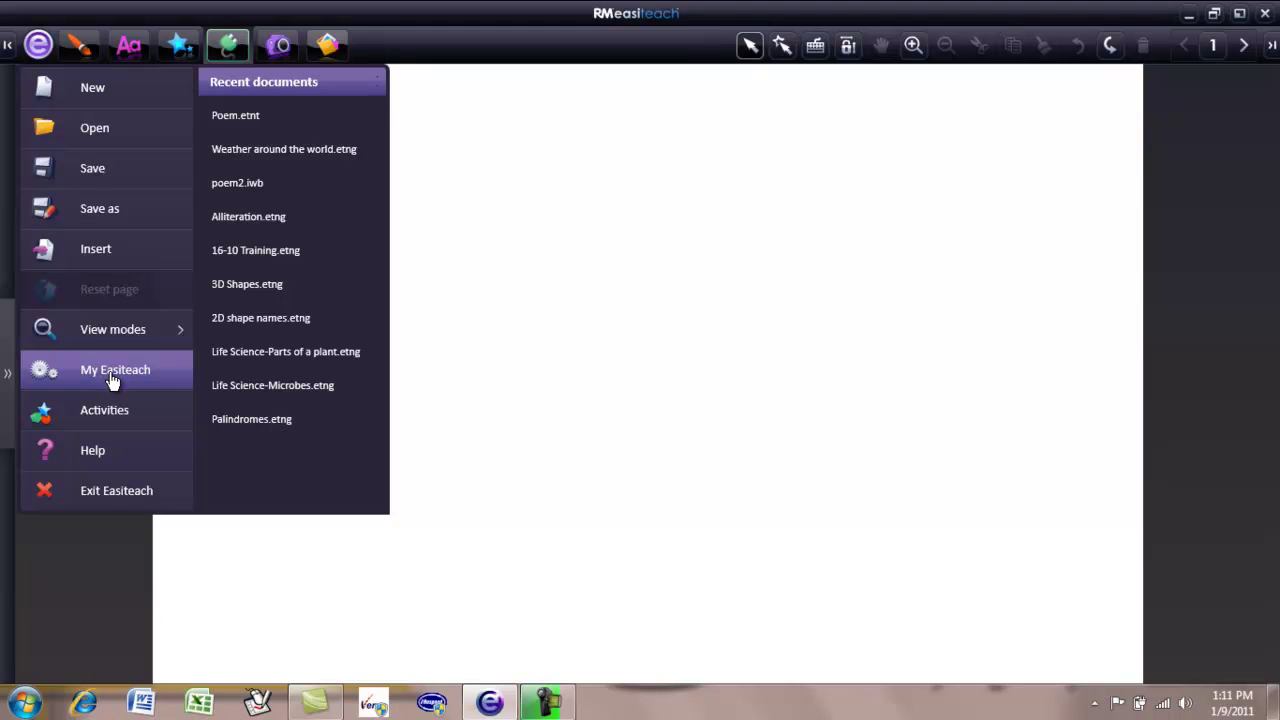
- In the settings' Page properties, set an orange background colour and make the background image fill the page
left_click(113, 372)
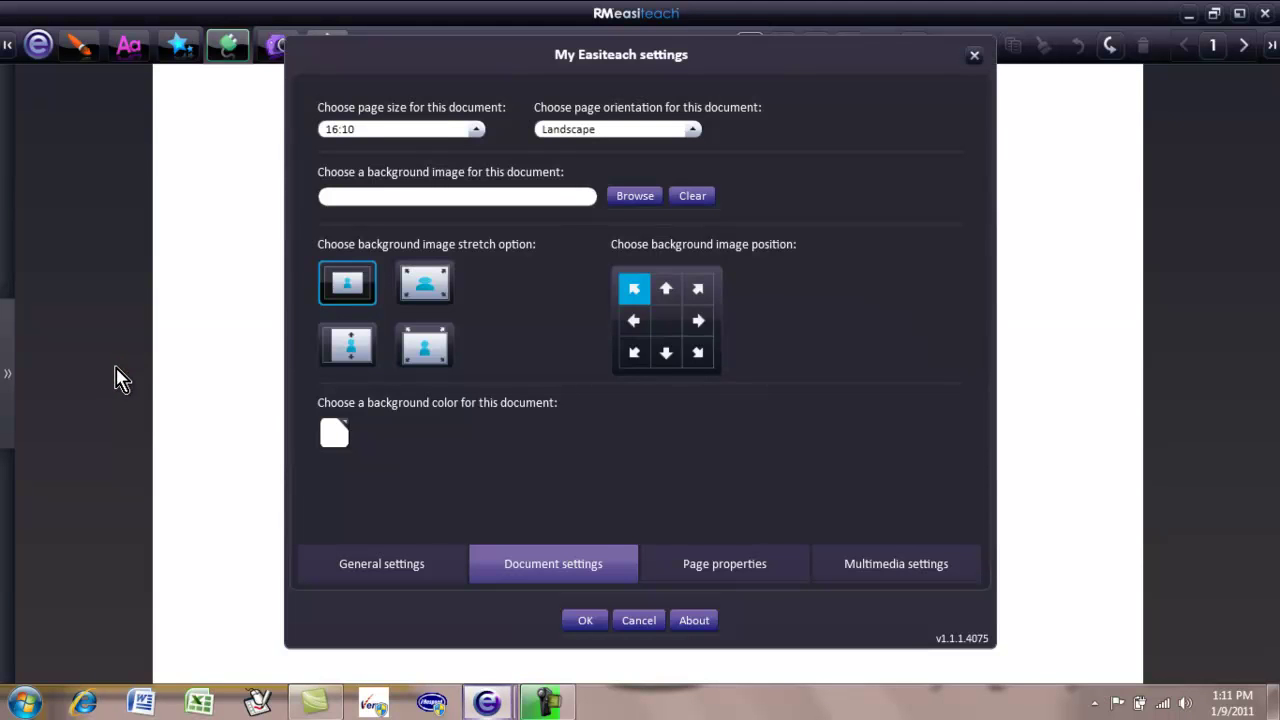
left_click(707, 563)
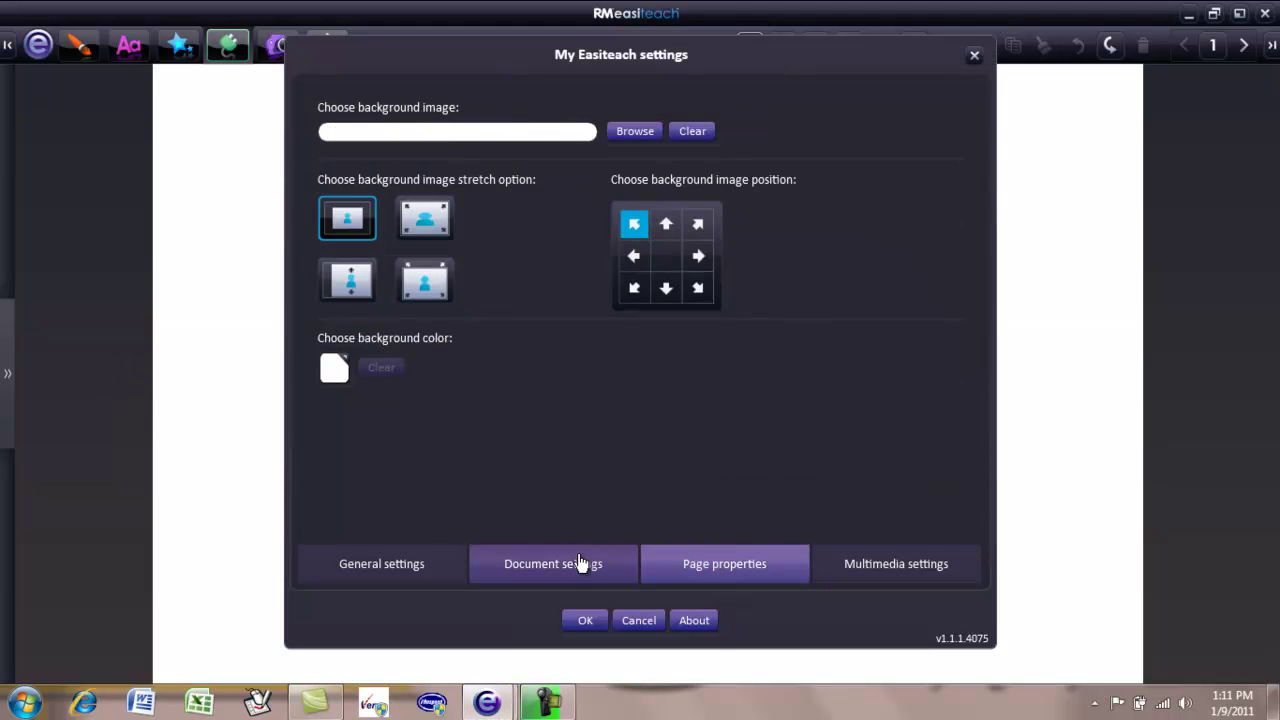
left_click(580, 565)
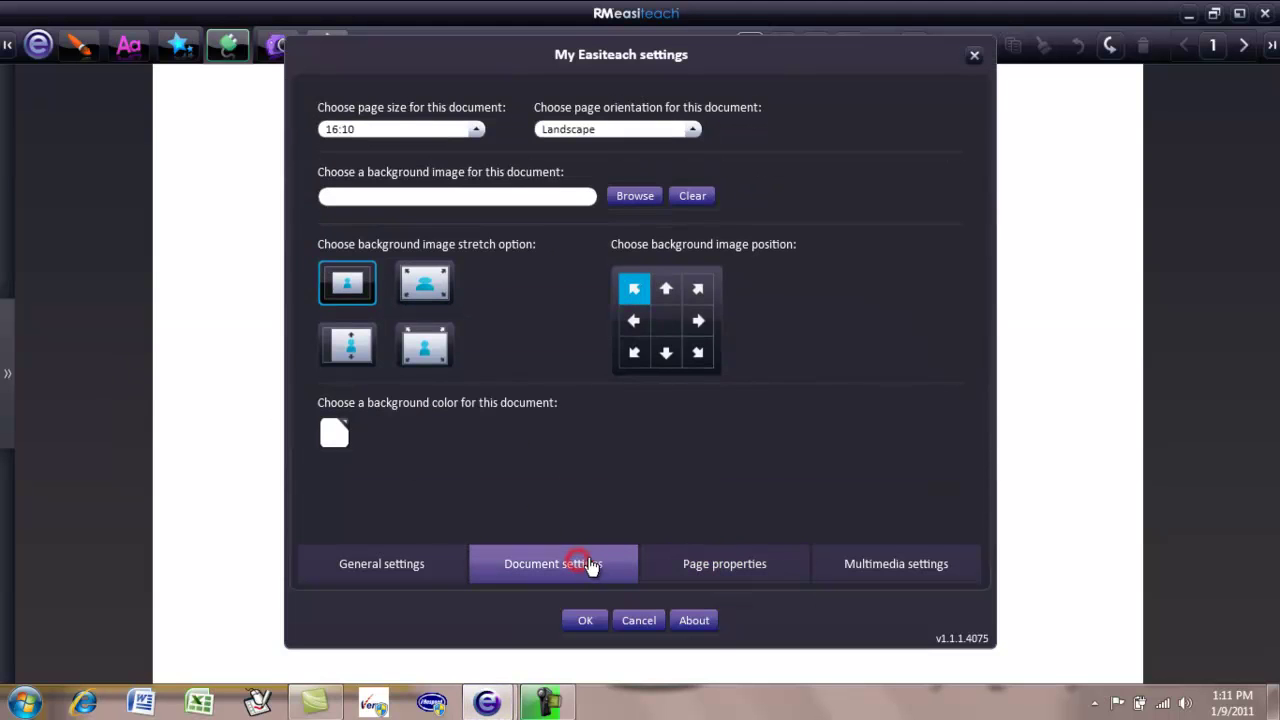
left_click(692, 565)
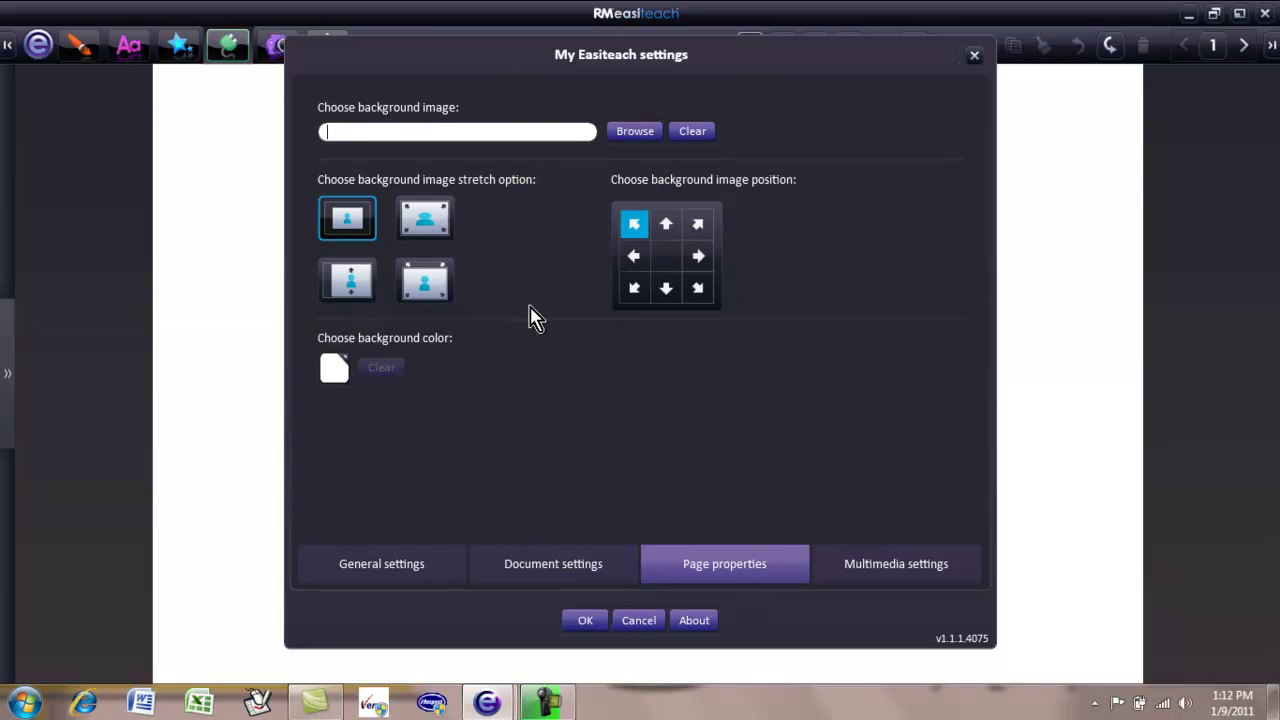
left_click(330, 373)
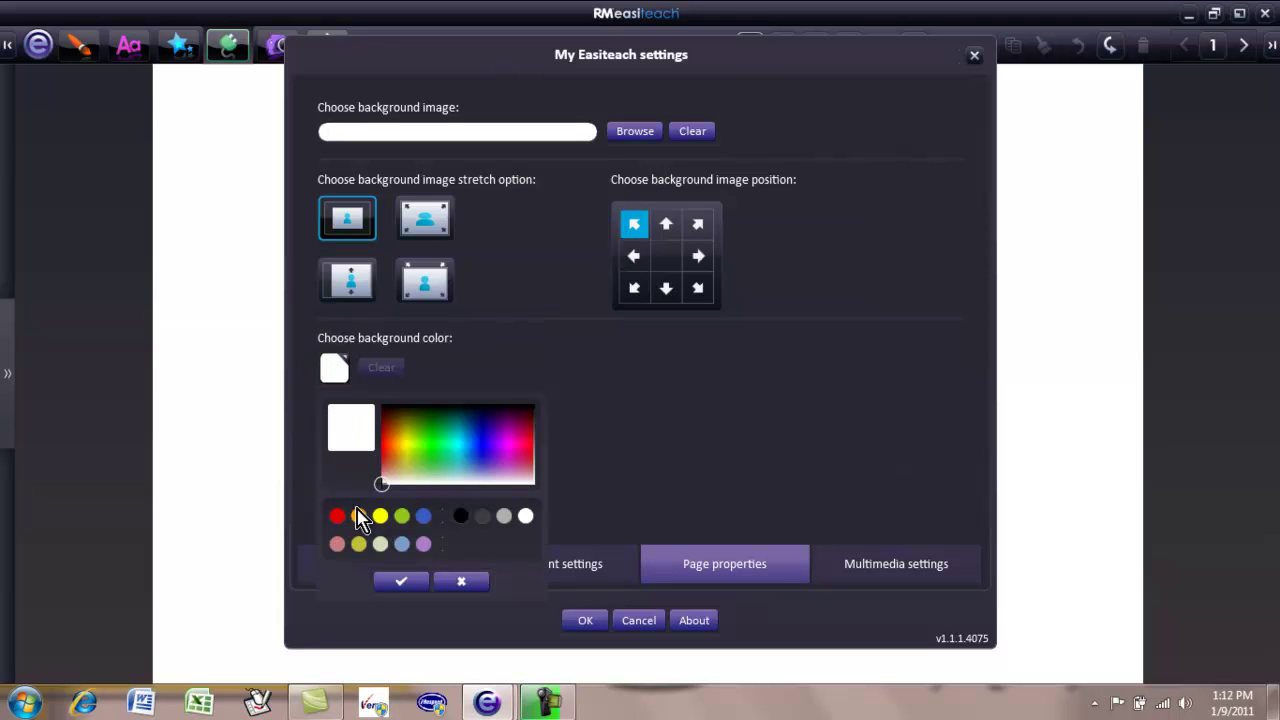
left_click(358, 516)
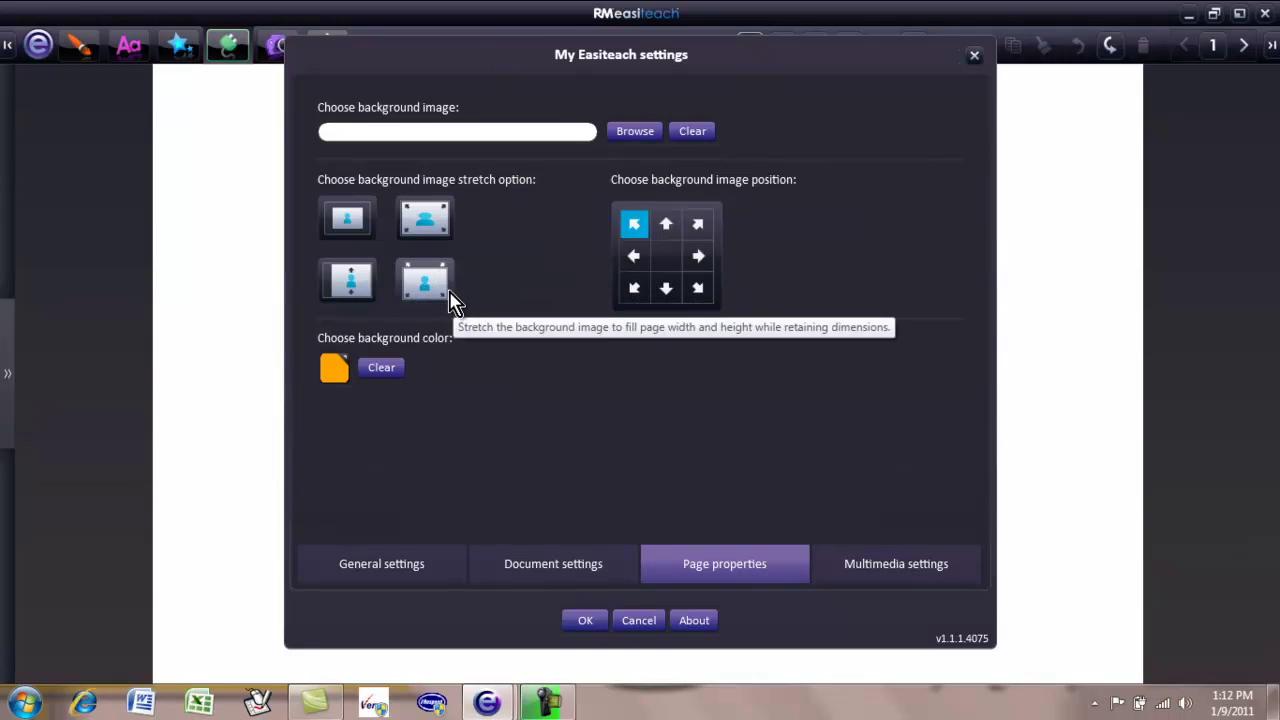
left_click(352, 303)
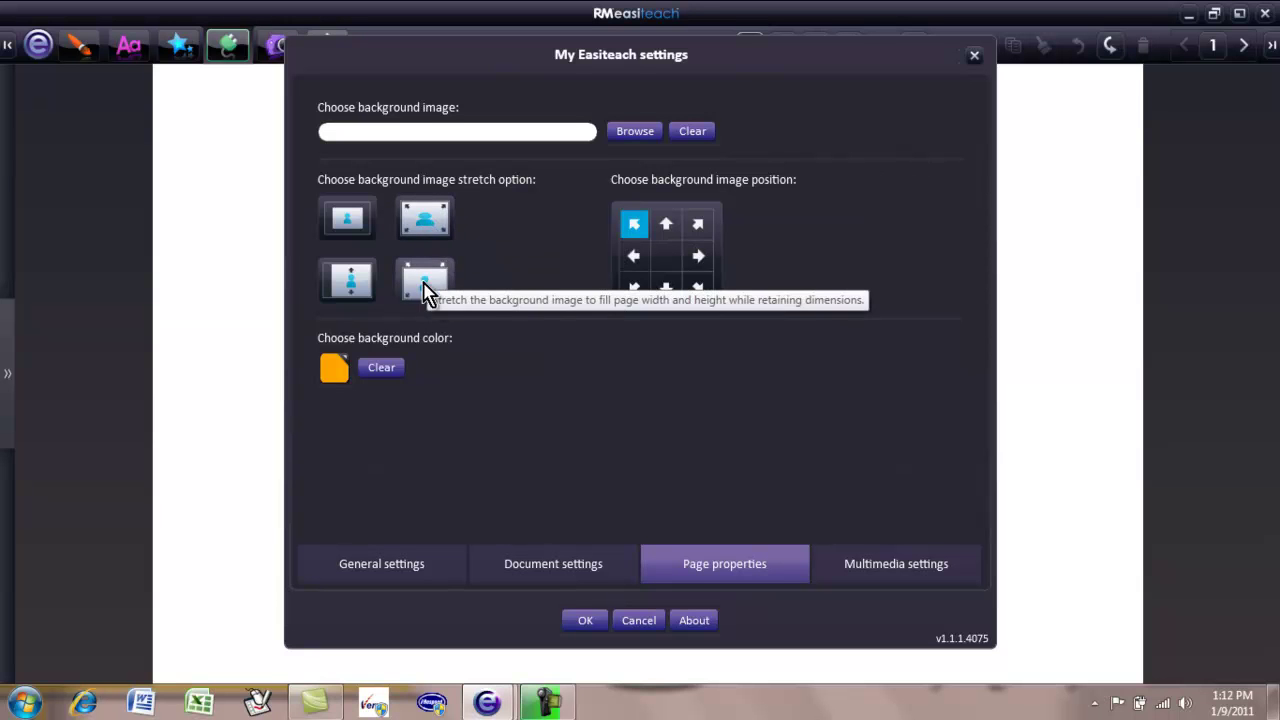
- Load Grid_4_3_Landscape from the Grids and guidelines folder as the page background image
left_click(636, 134)
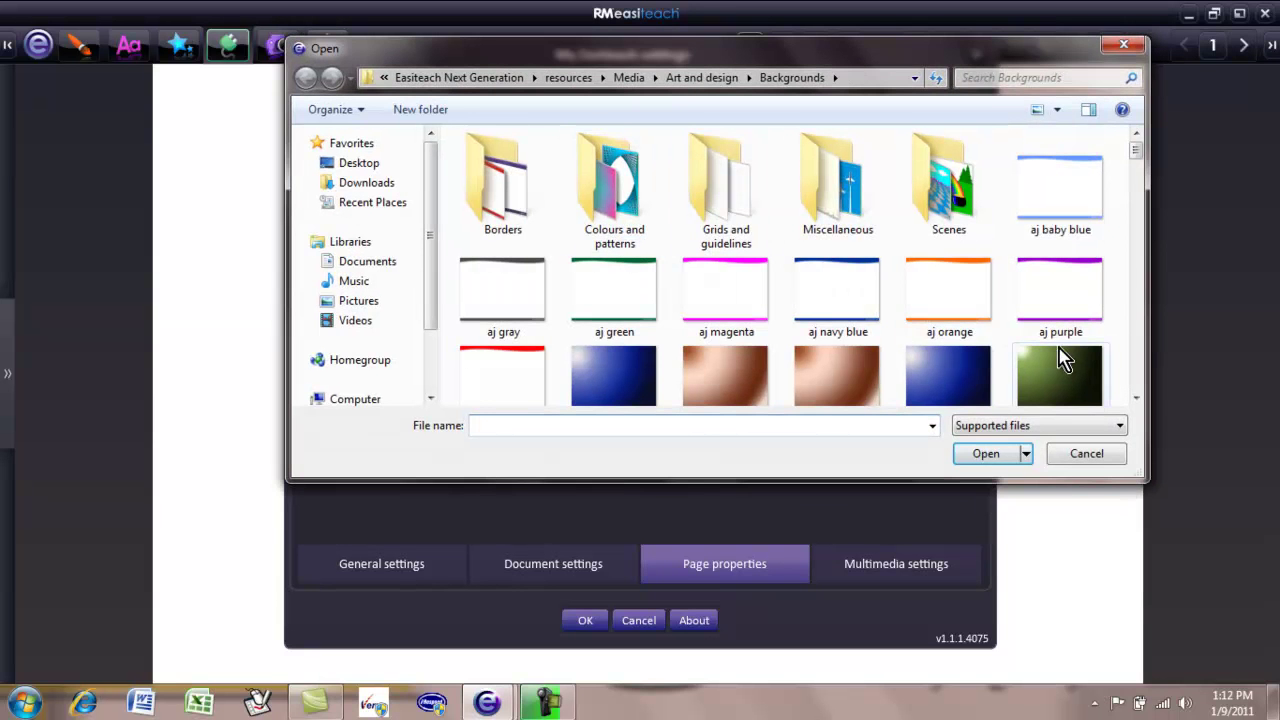
double_click(726, 180)
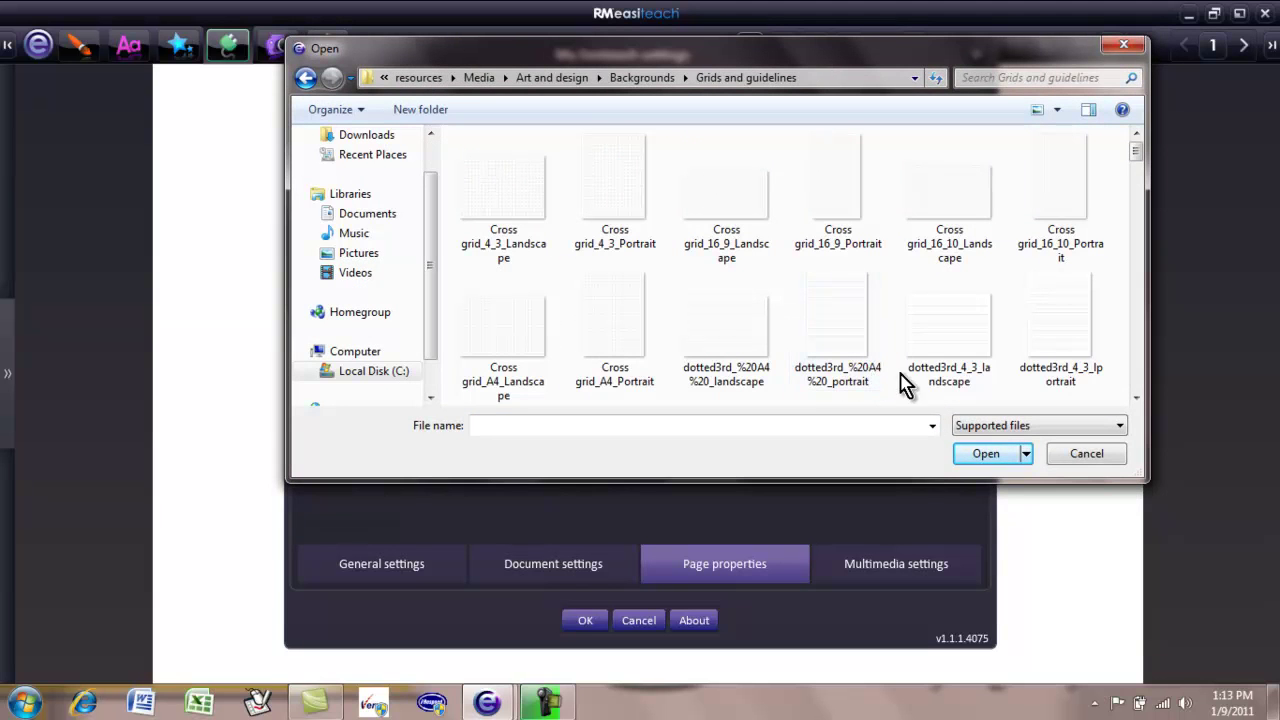
left_click(1135, 397)
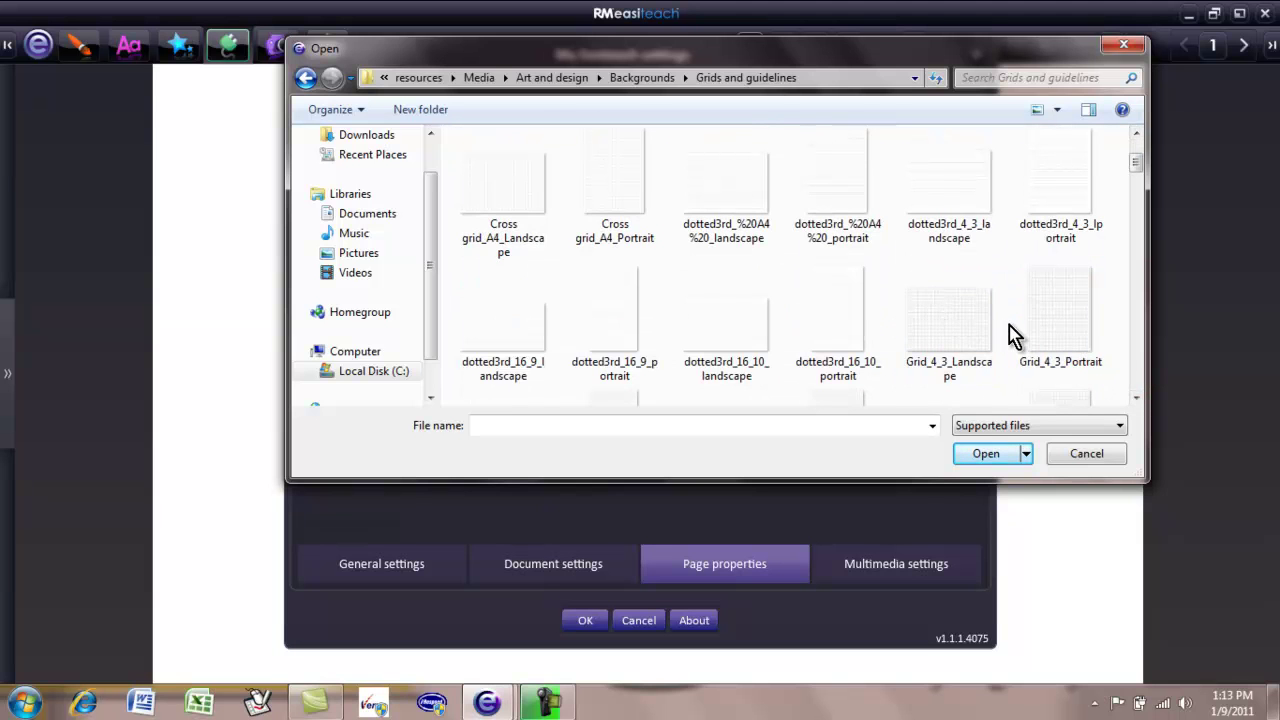
left_click(945, 305)
left_click(985, 453)
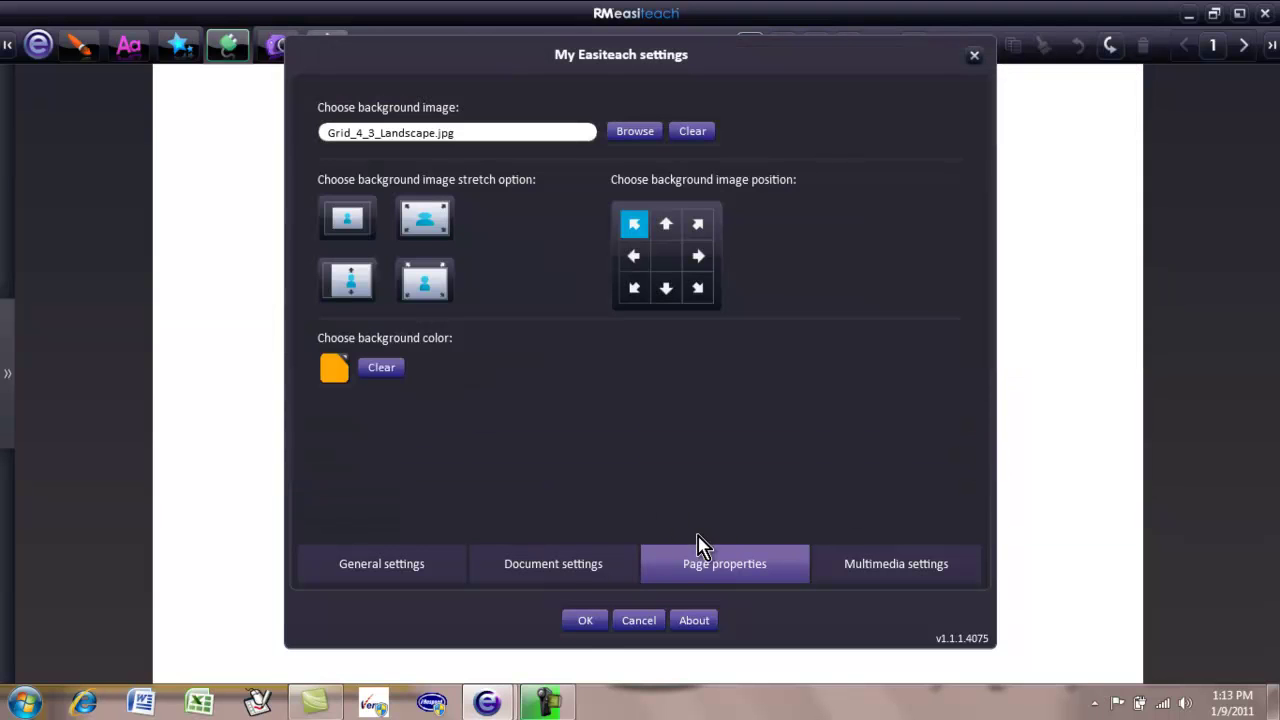
- Apply the grid background and advance to the next page
left_click(586, 620)
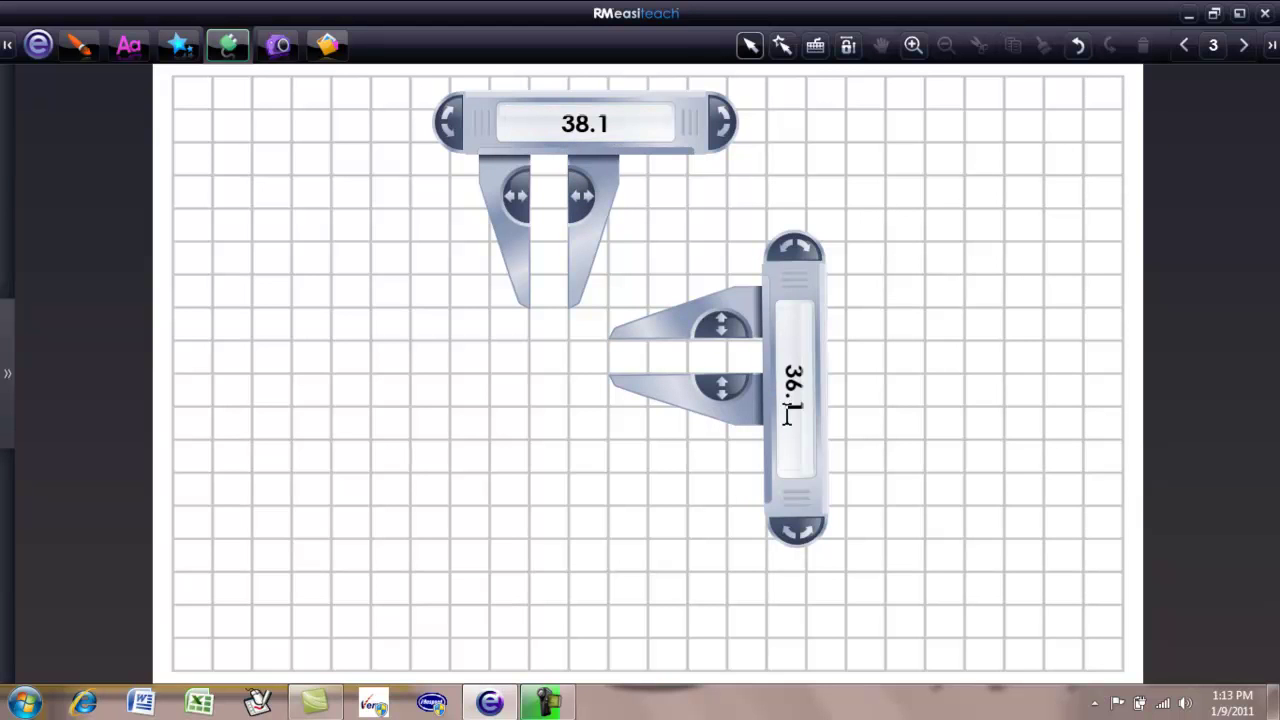
left_click(1245, 47)
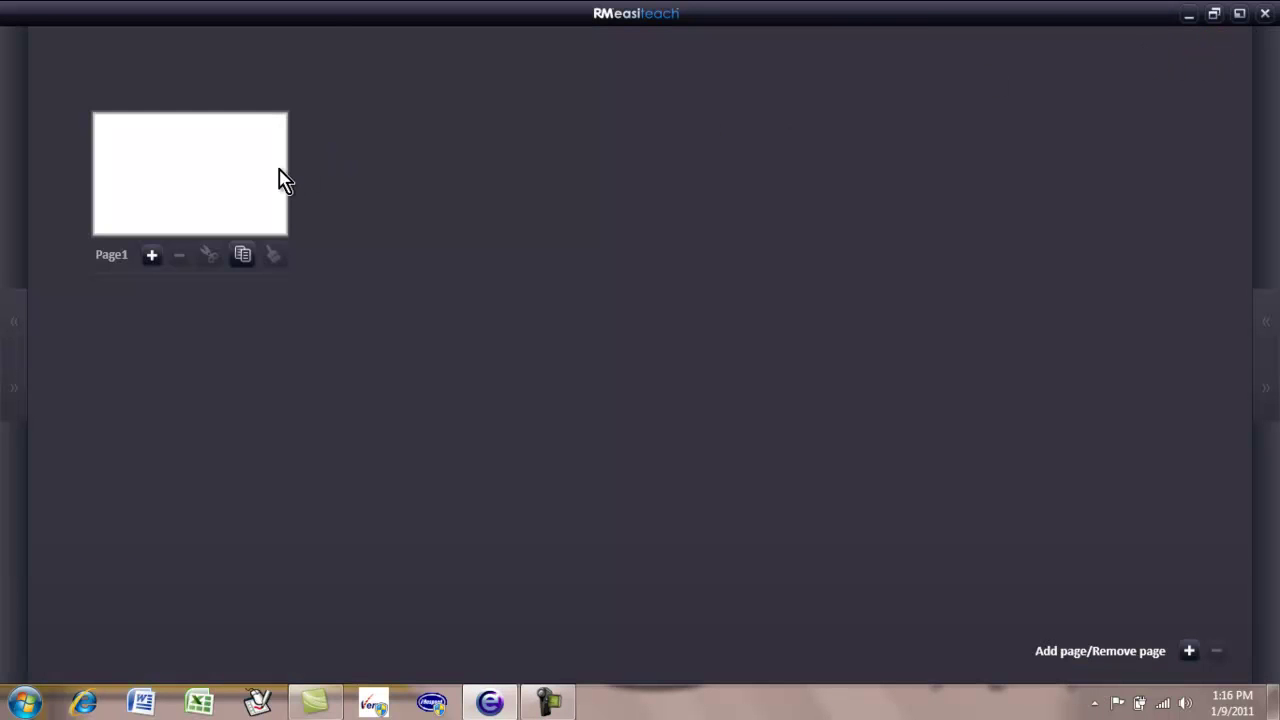
- Choose Scenes > Background 12 (theatre masks) as the document background, stretched to fill the page
left_click(249, 177)
left_click(38, 45)
left_click(93, 376)
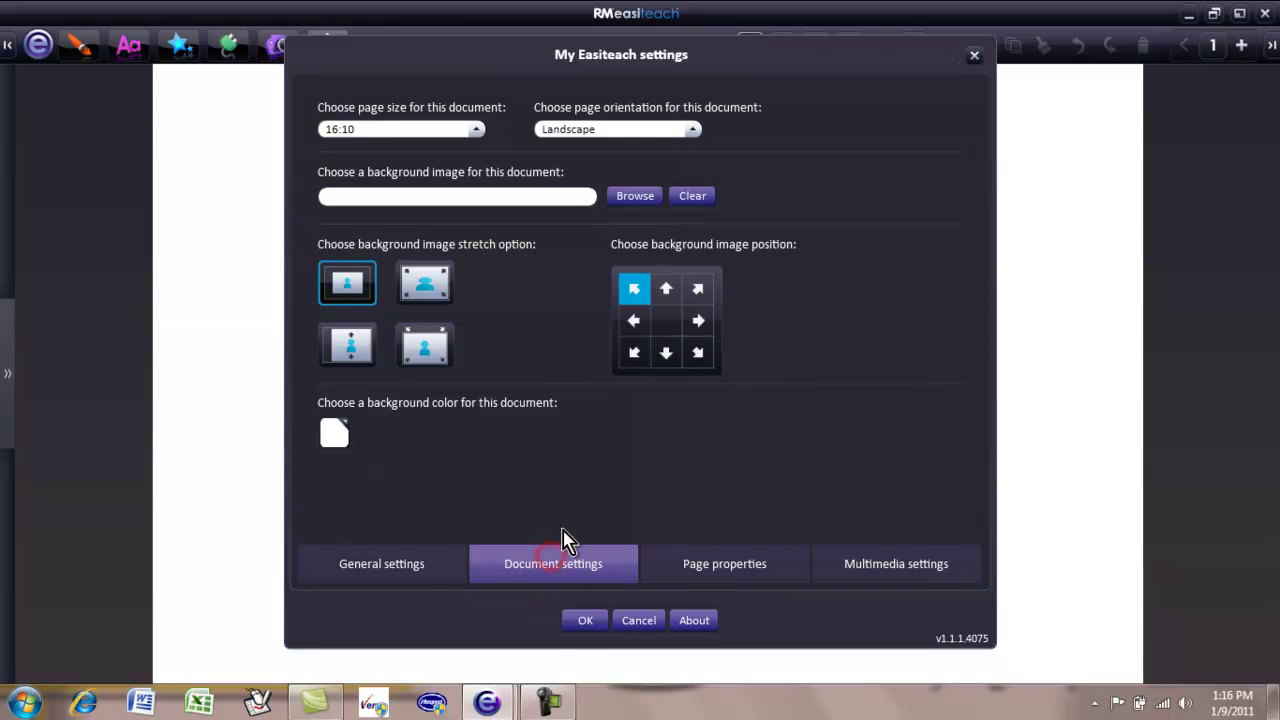
left_click(633, 196)
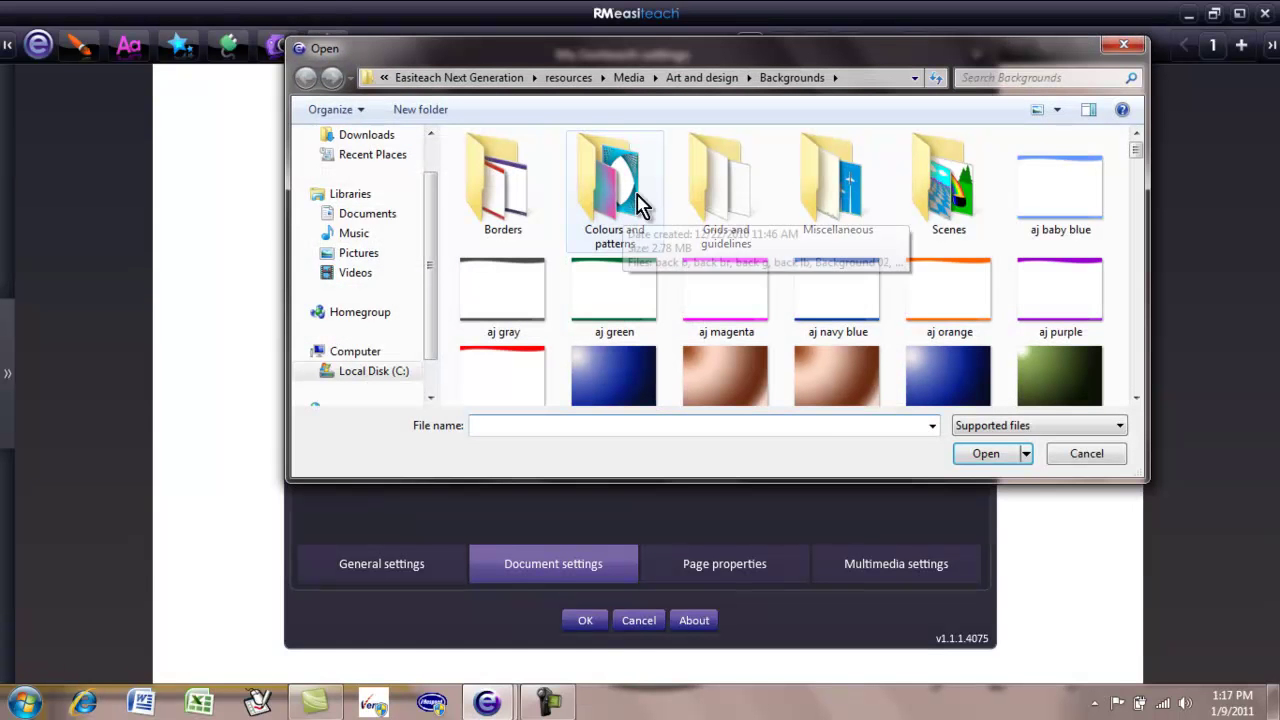
double_click(946, 183)
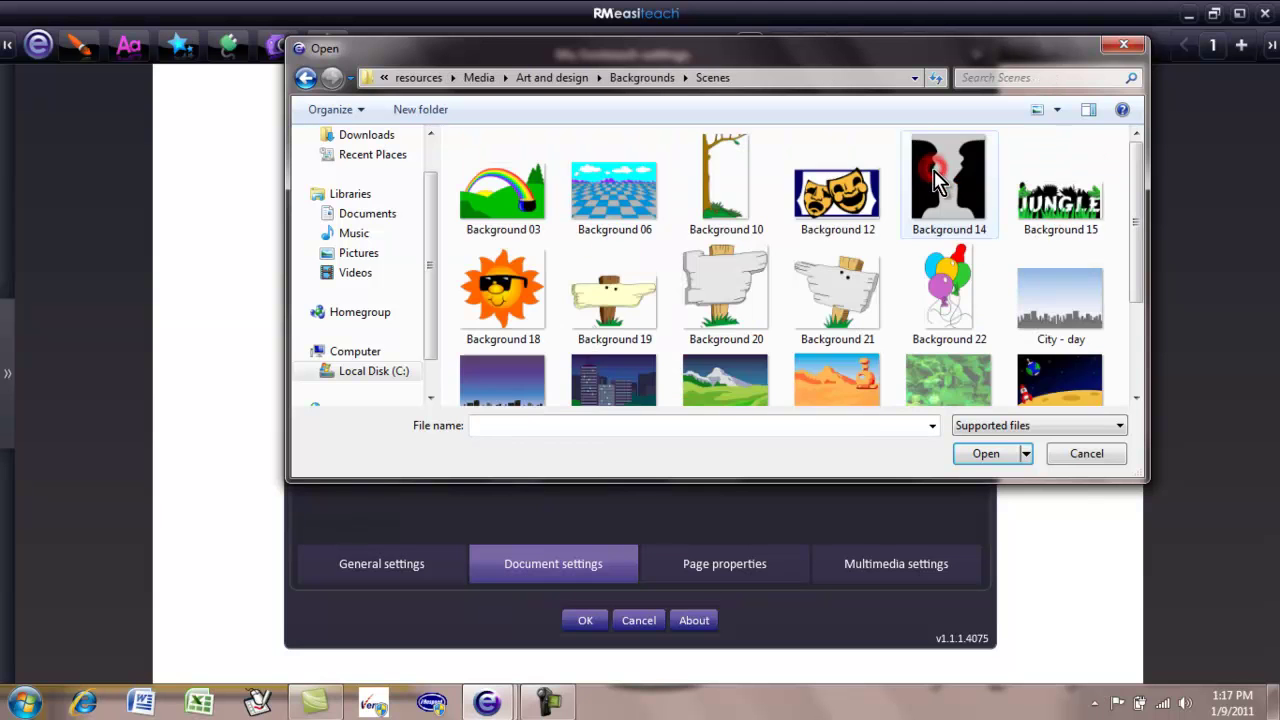
left_click(842, 192)
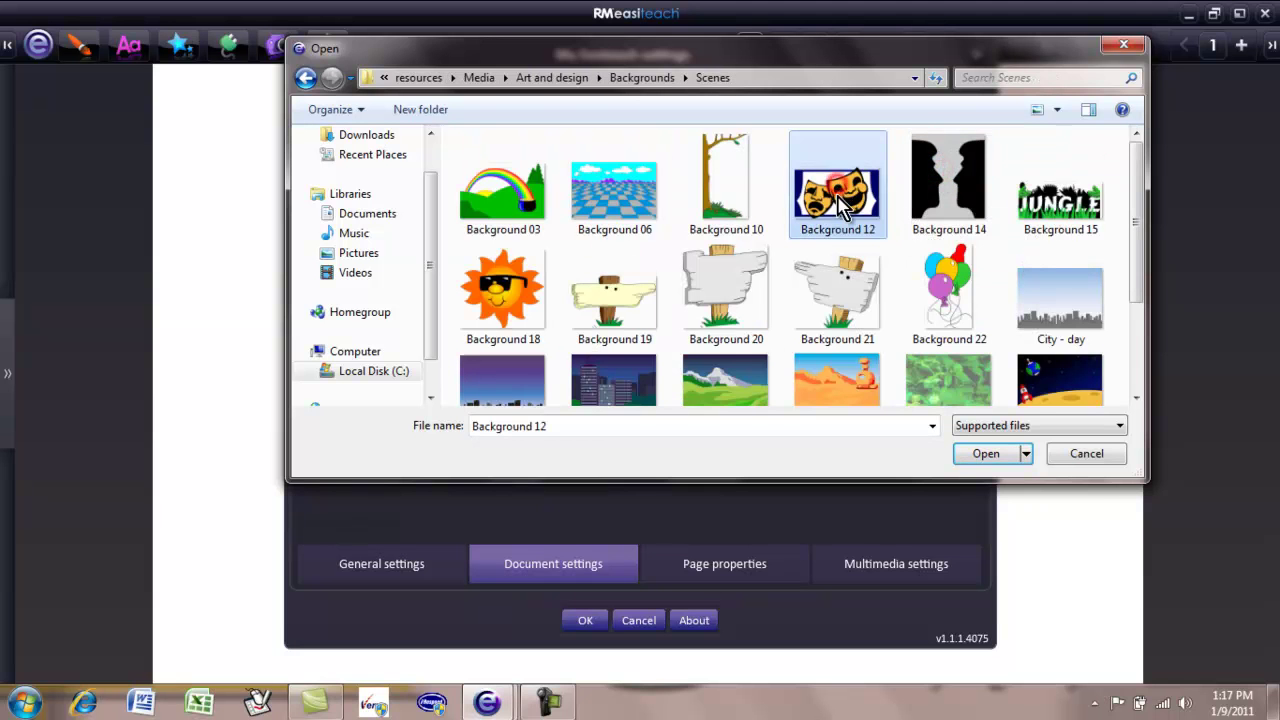
left_click(985, 453)
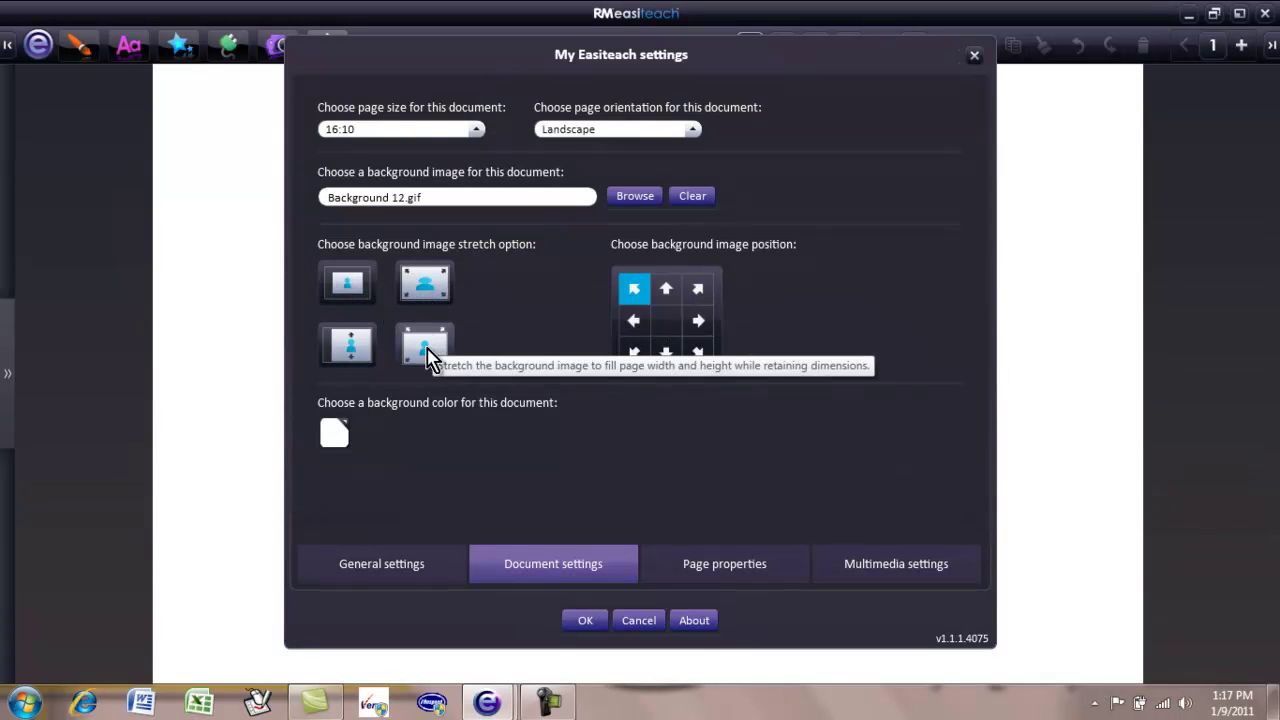
left_click(352, 292)
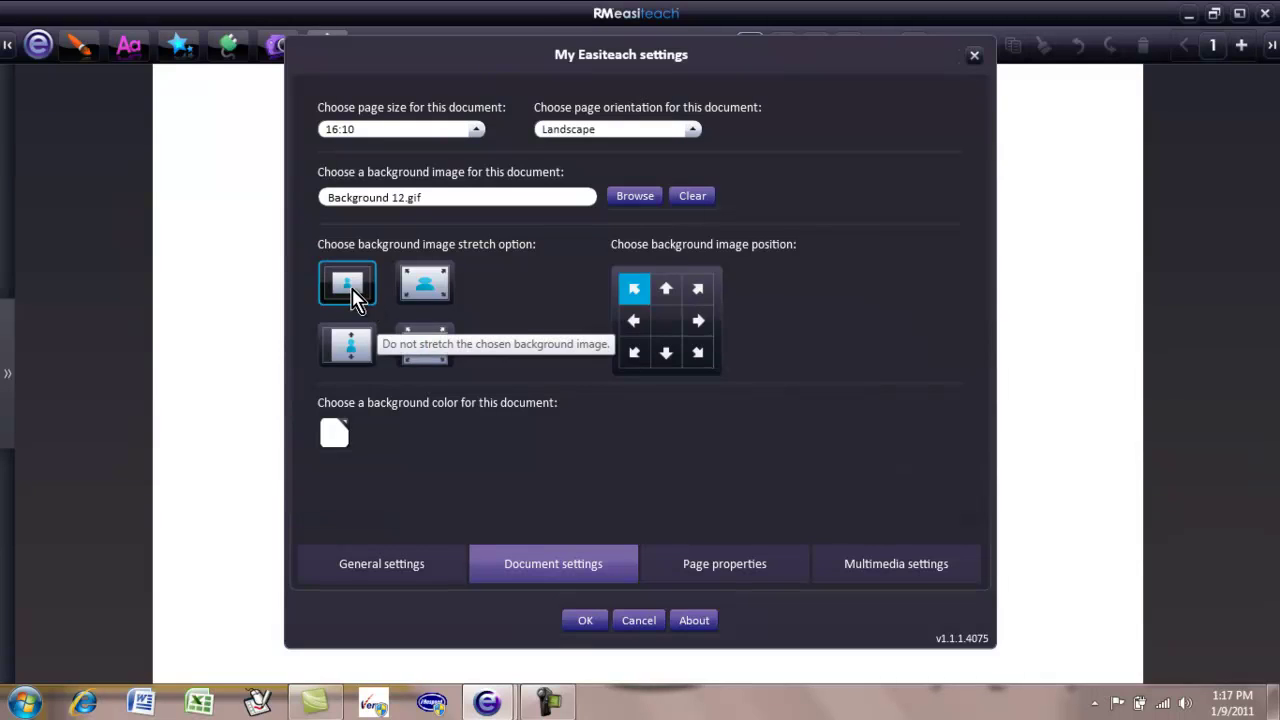
left_click(423, 350)
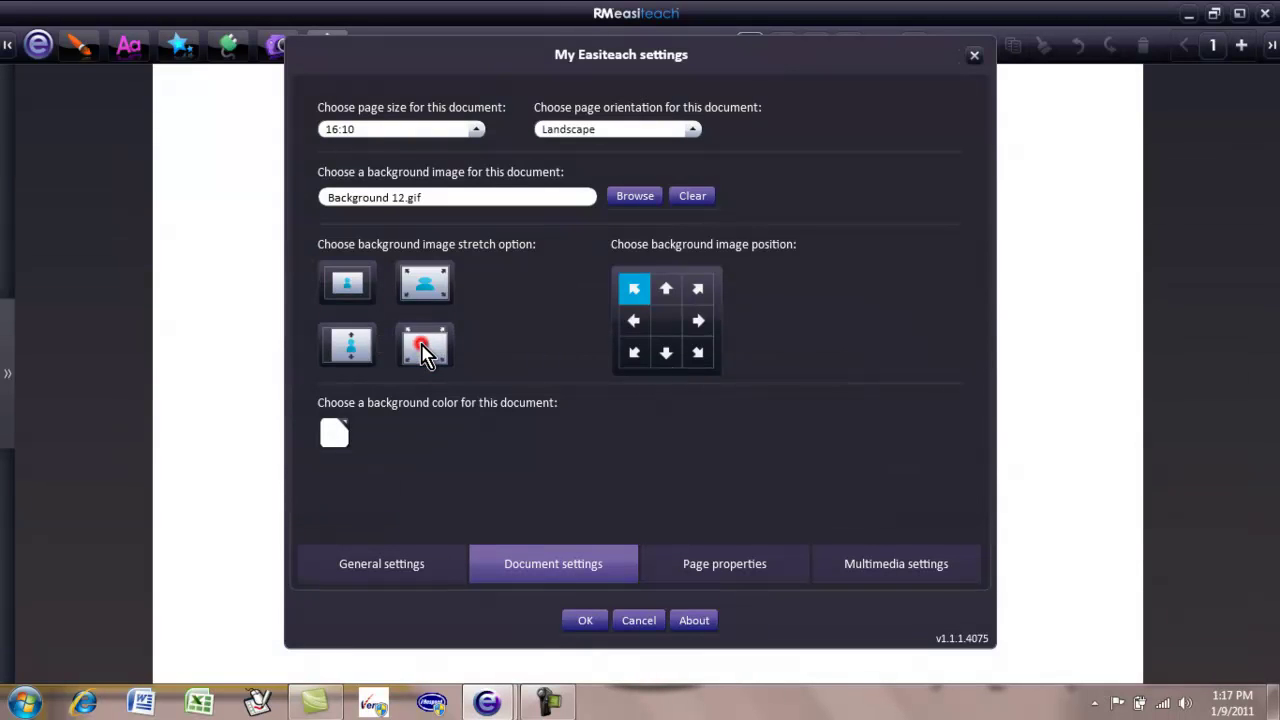
- Apply the masks background, add new pages after Page1 and Page2, and open Page3
left_click(585, 621)
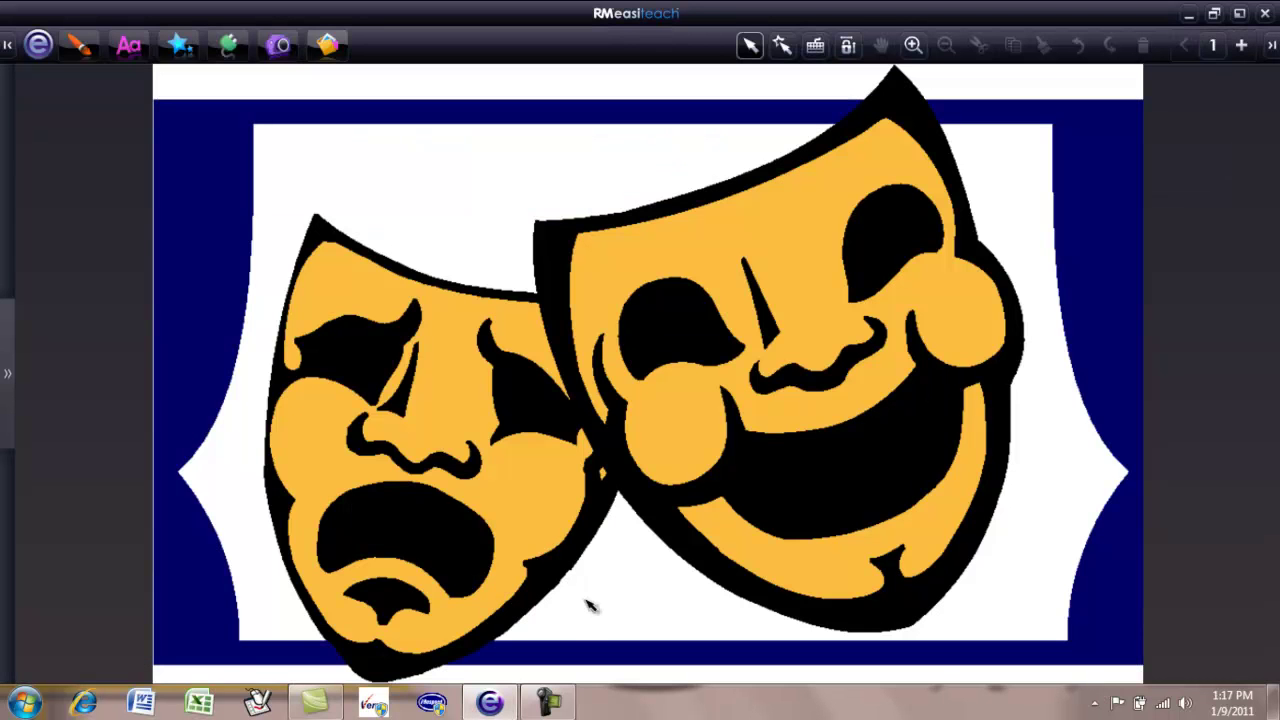
left_click(1212, 48)
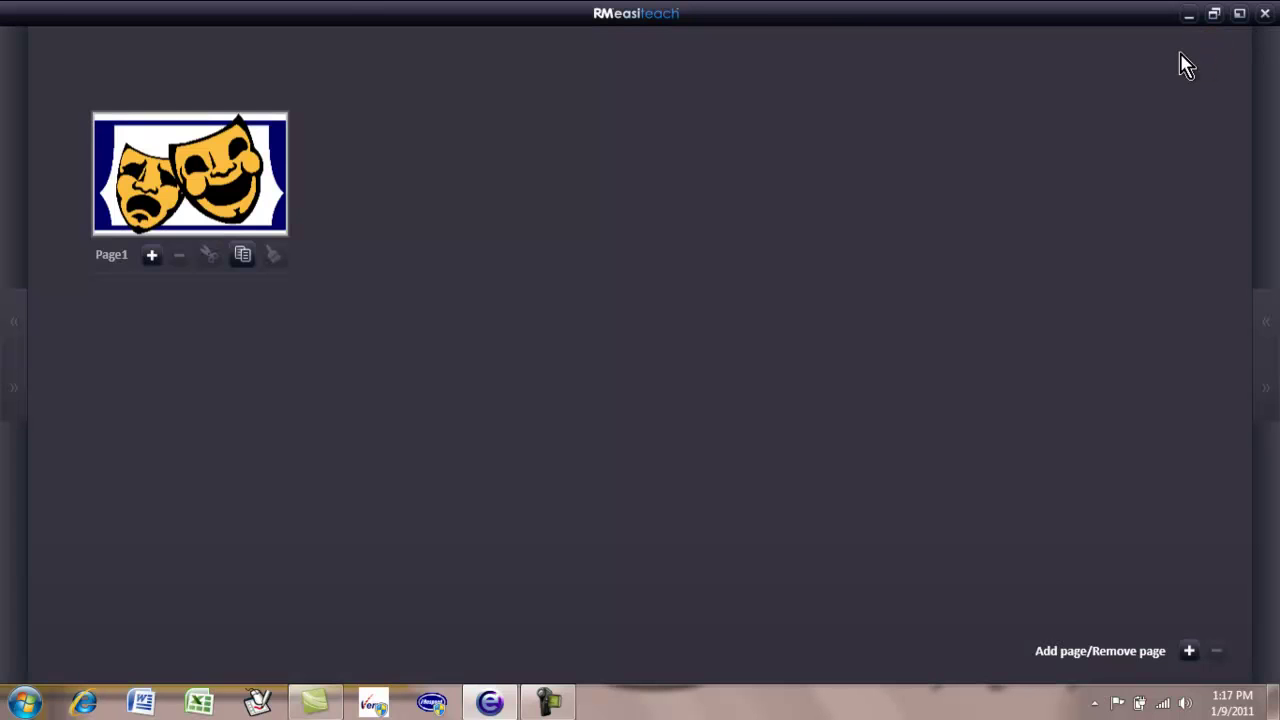
left_click(151, 255)
left_click(448, 258)
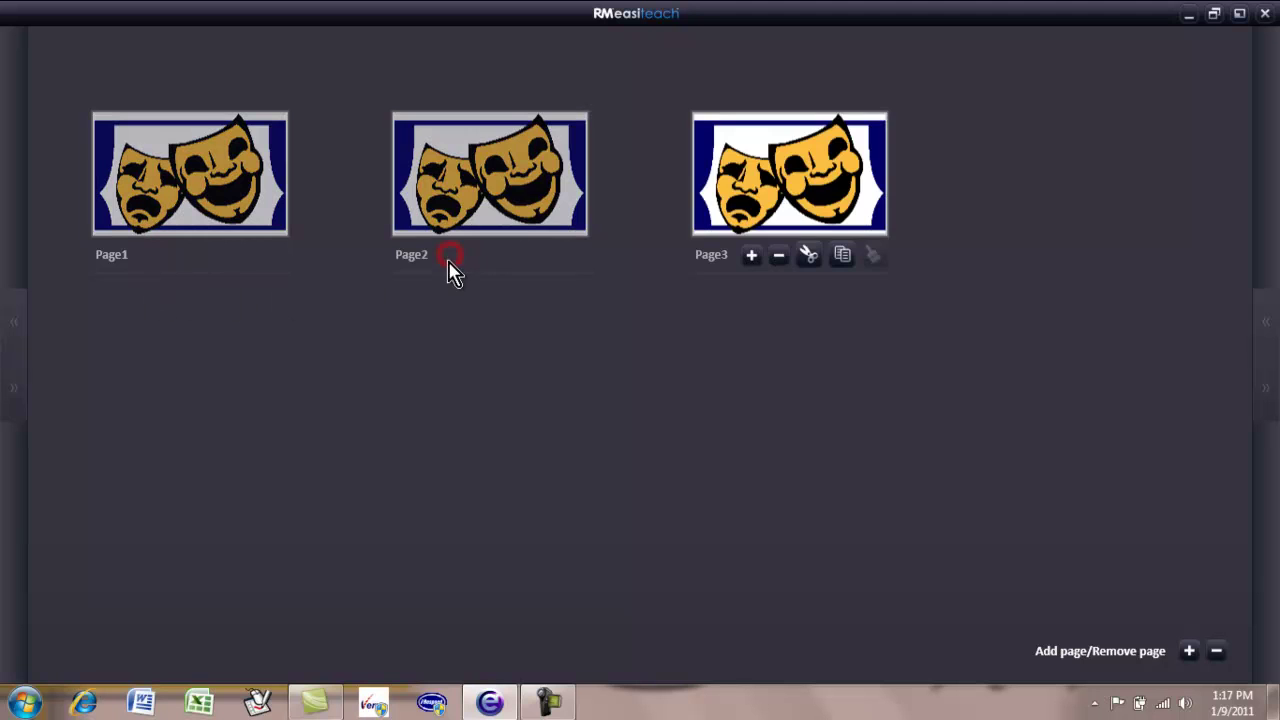
left_click(790, 197)
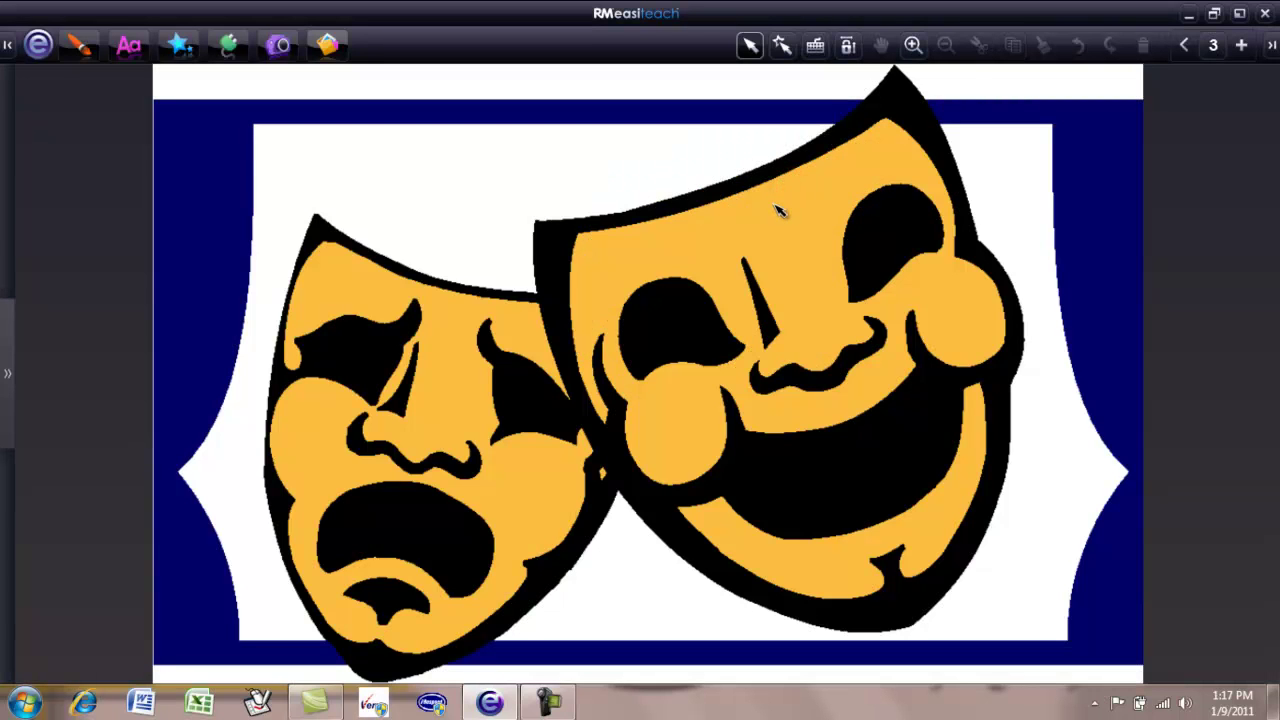
left_click(38, 44)
mouse_move(112, 329)
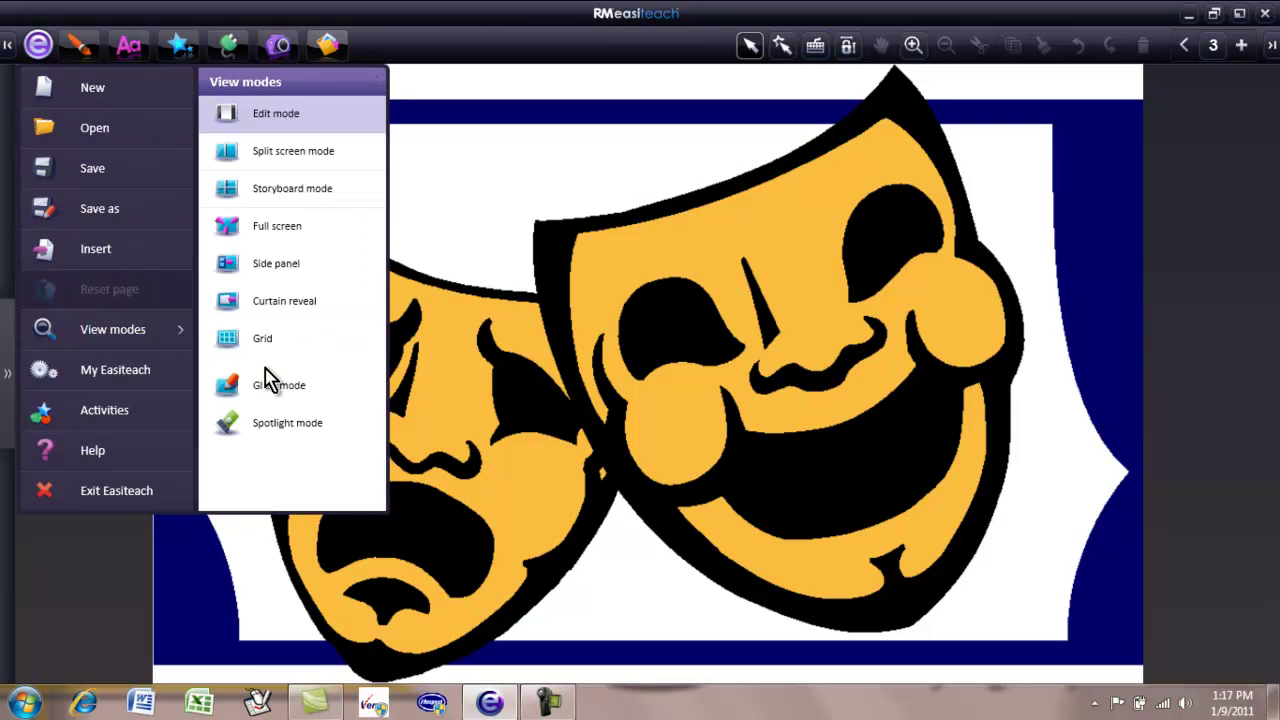
- Review the page background settings without changes, then open the Easiteach user guide PDF
left_click(127, 380)
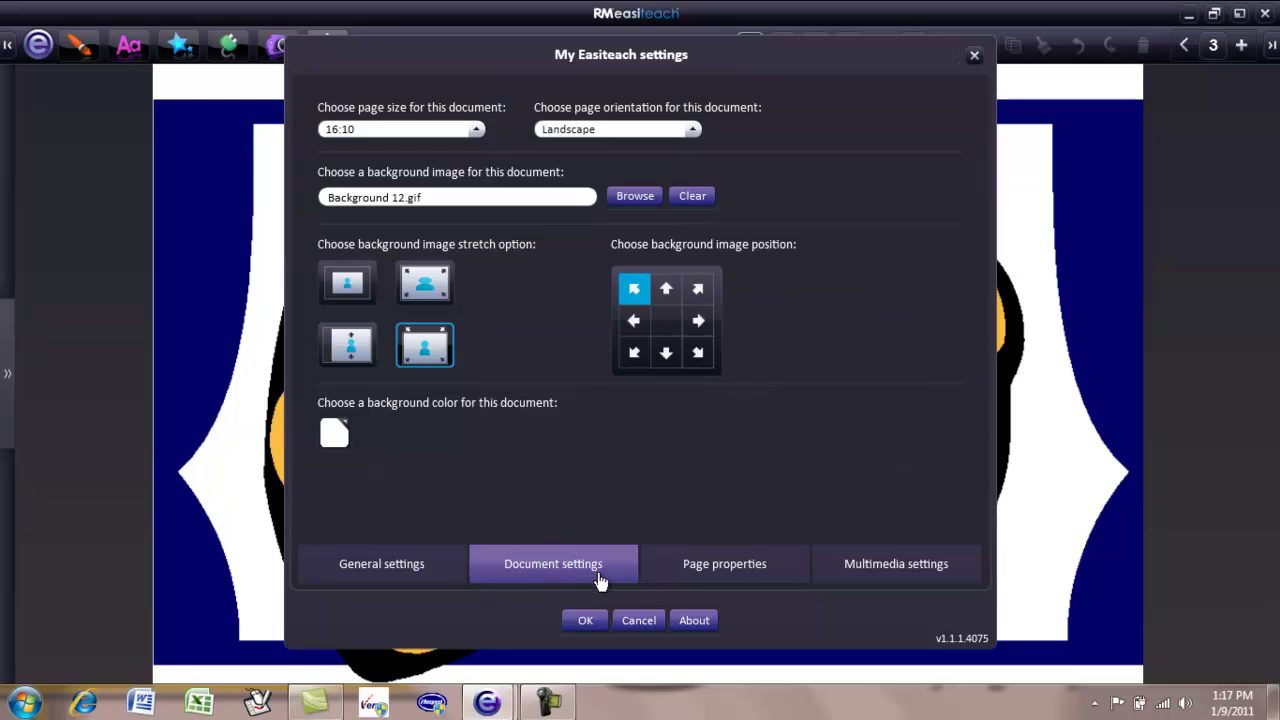
left_click(712, 568)
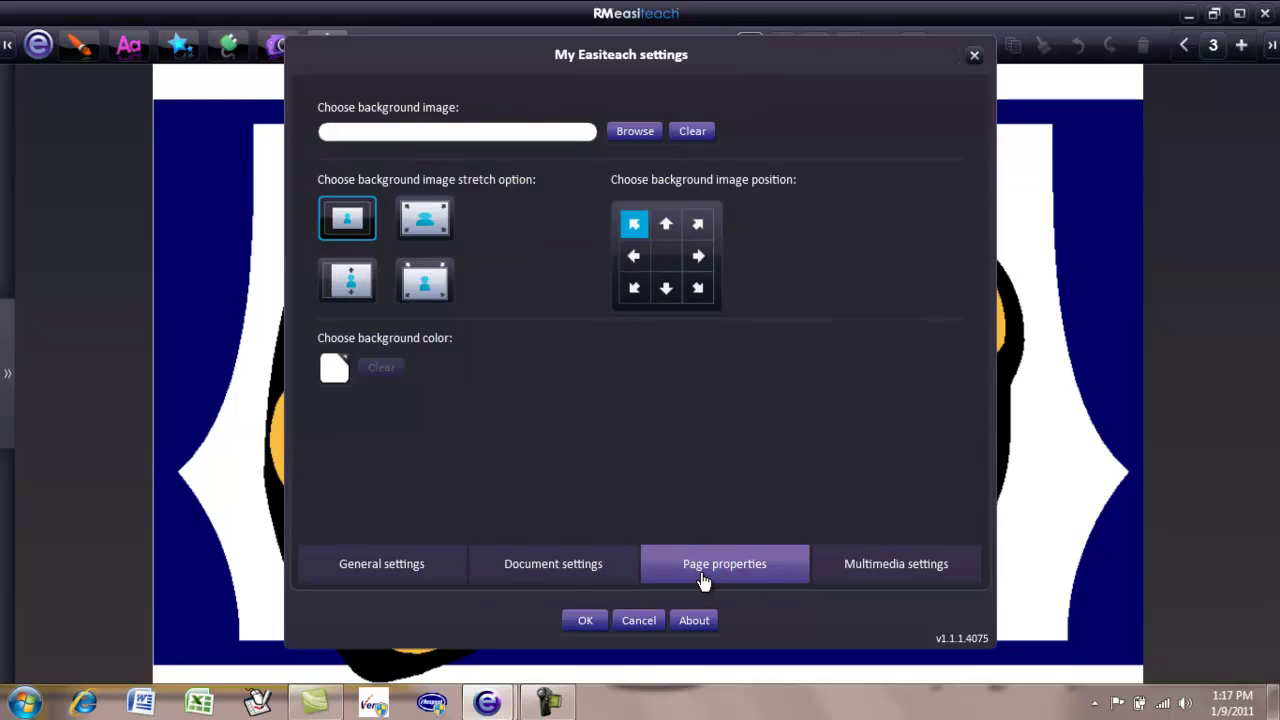
left_click(1190, 605)
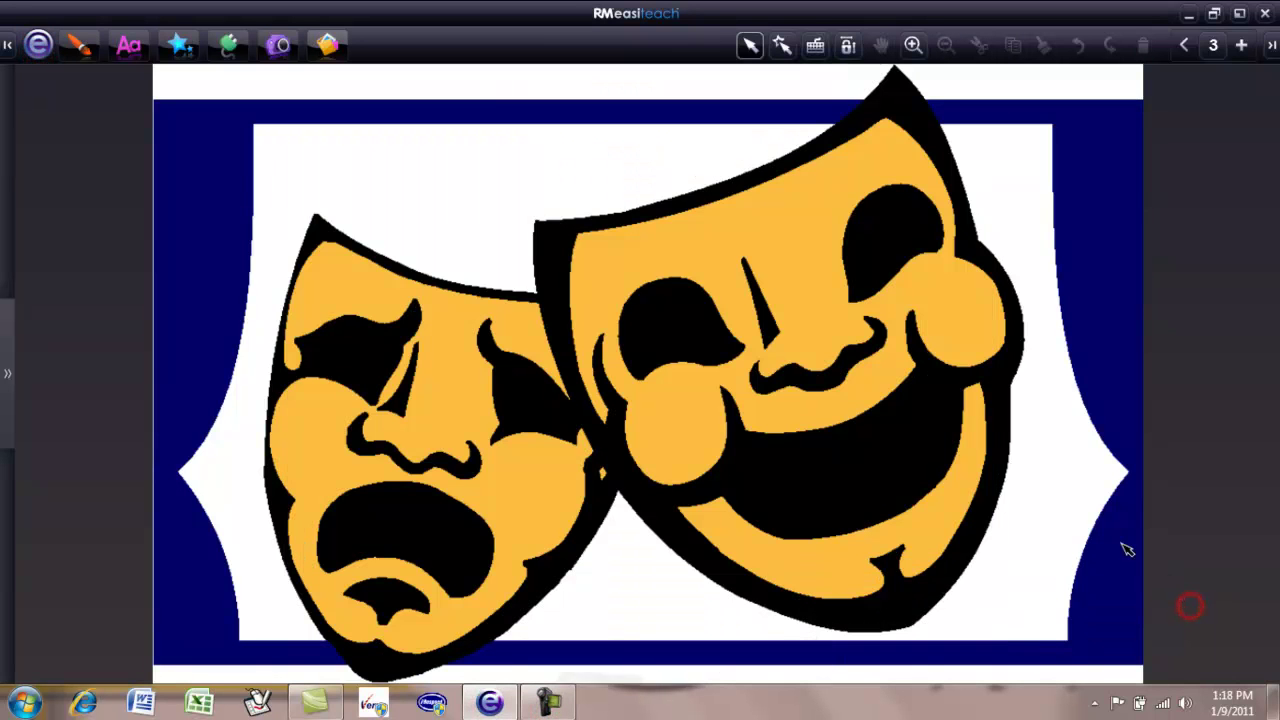
left_click(38, 44)
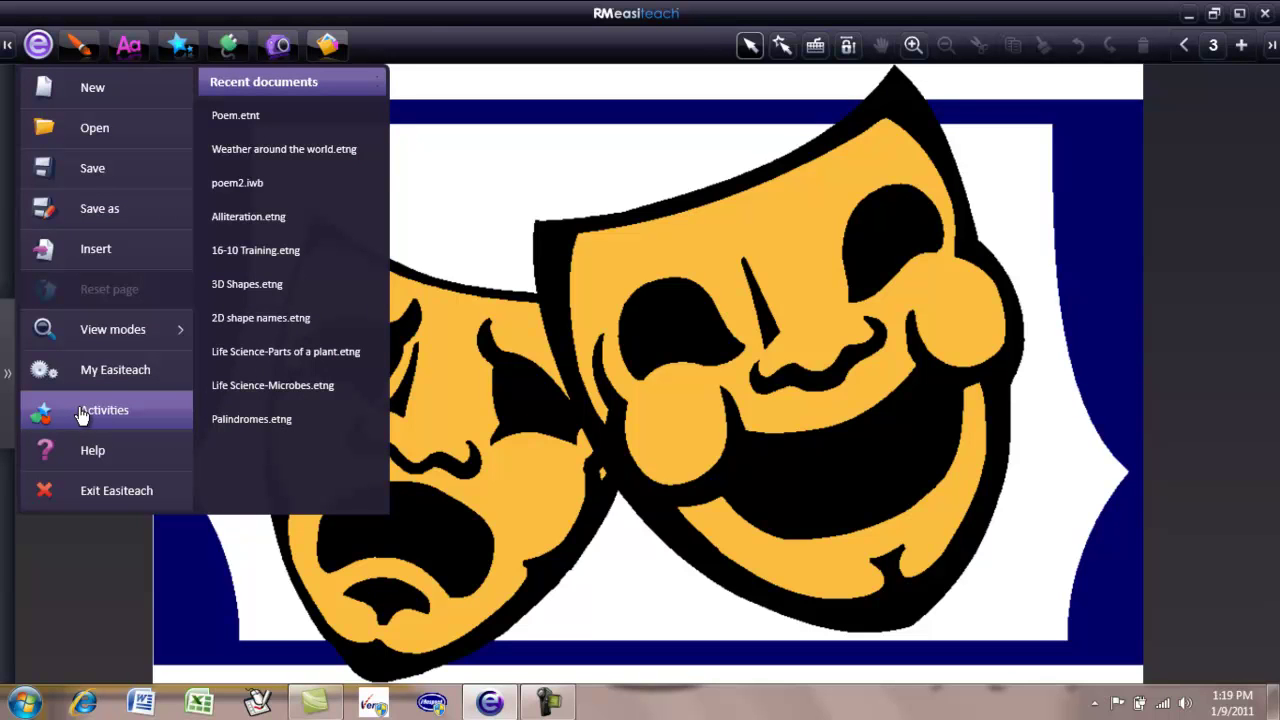
left_click(78, 450)
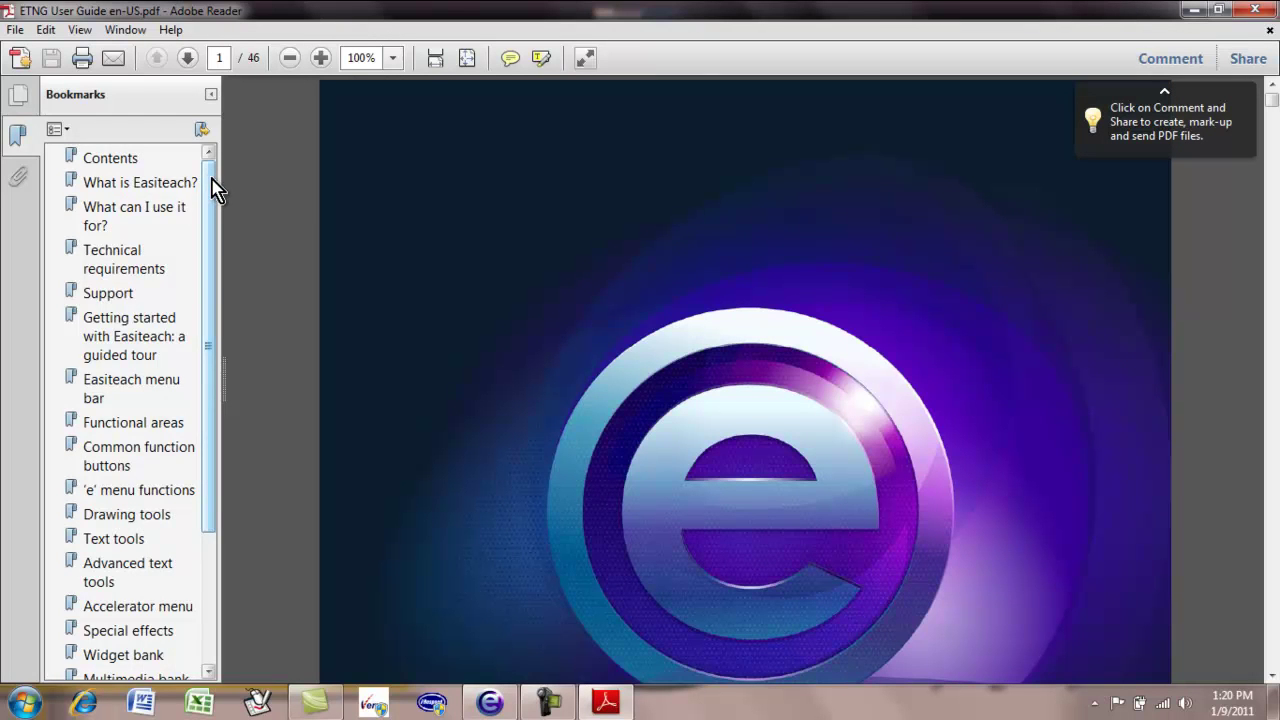
- Jump to the guide's 'Easiteach menu bar' bookmark, then close the PDF
left_click_drag(210, 195, 205, 275)
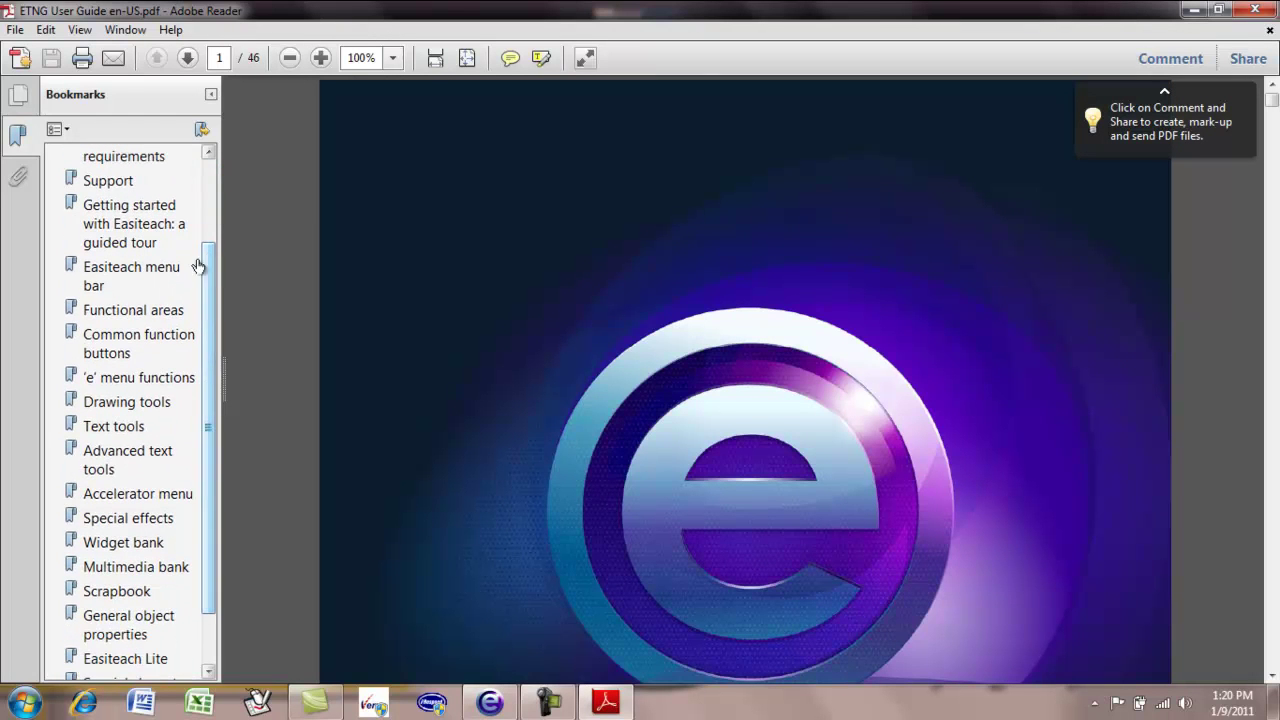
left_click(134, 275)
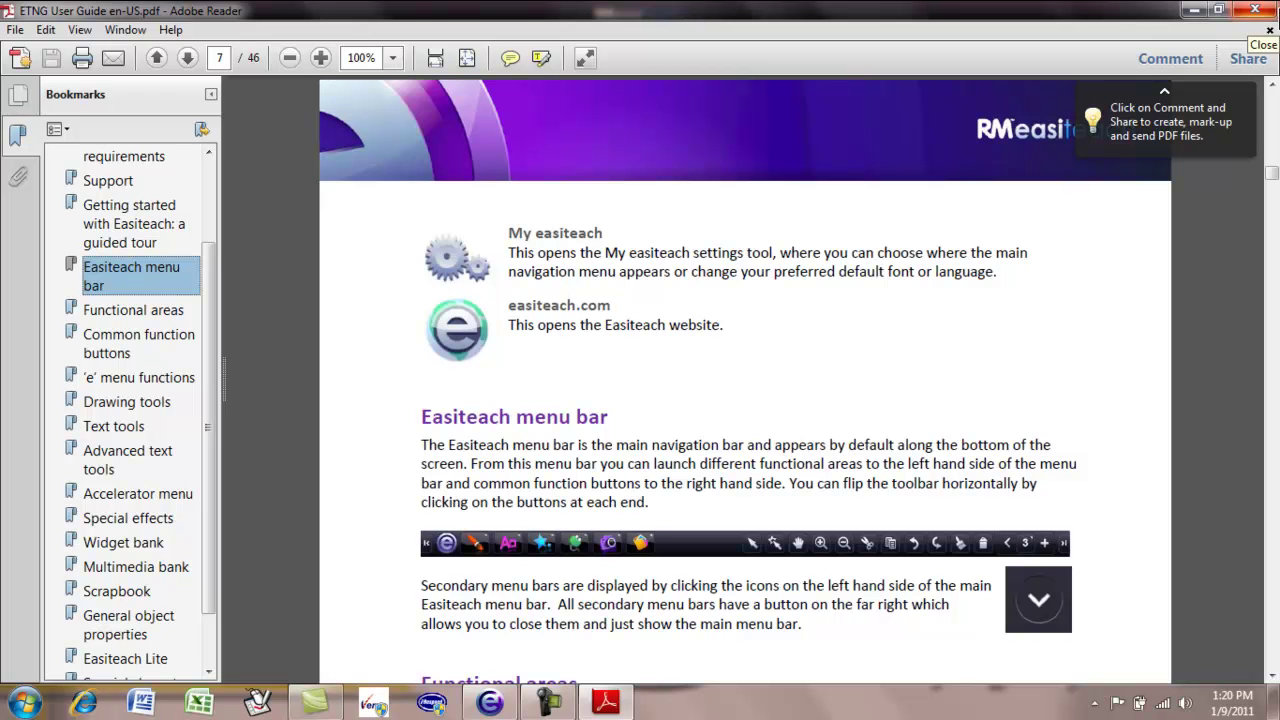
left_click(1260, 10)
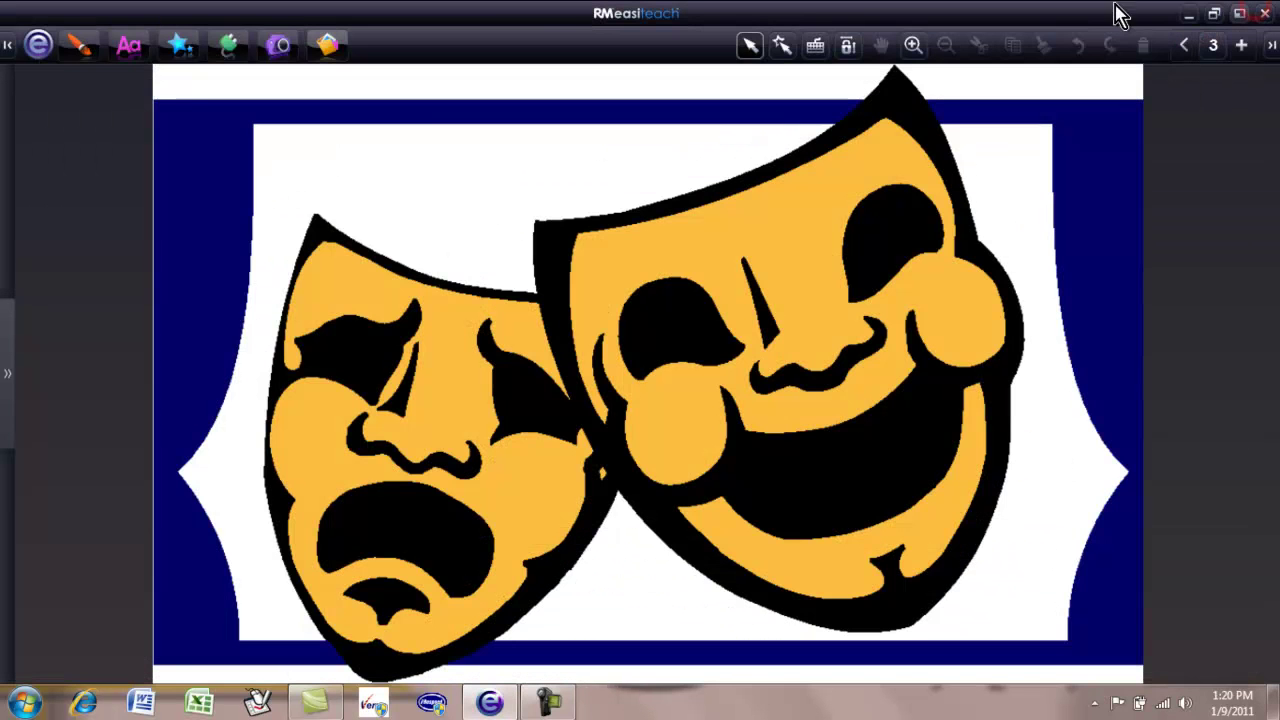
- Exit Easiteach, answering No to saving the document changes
left_click(38, 46)
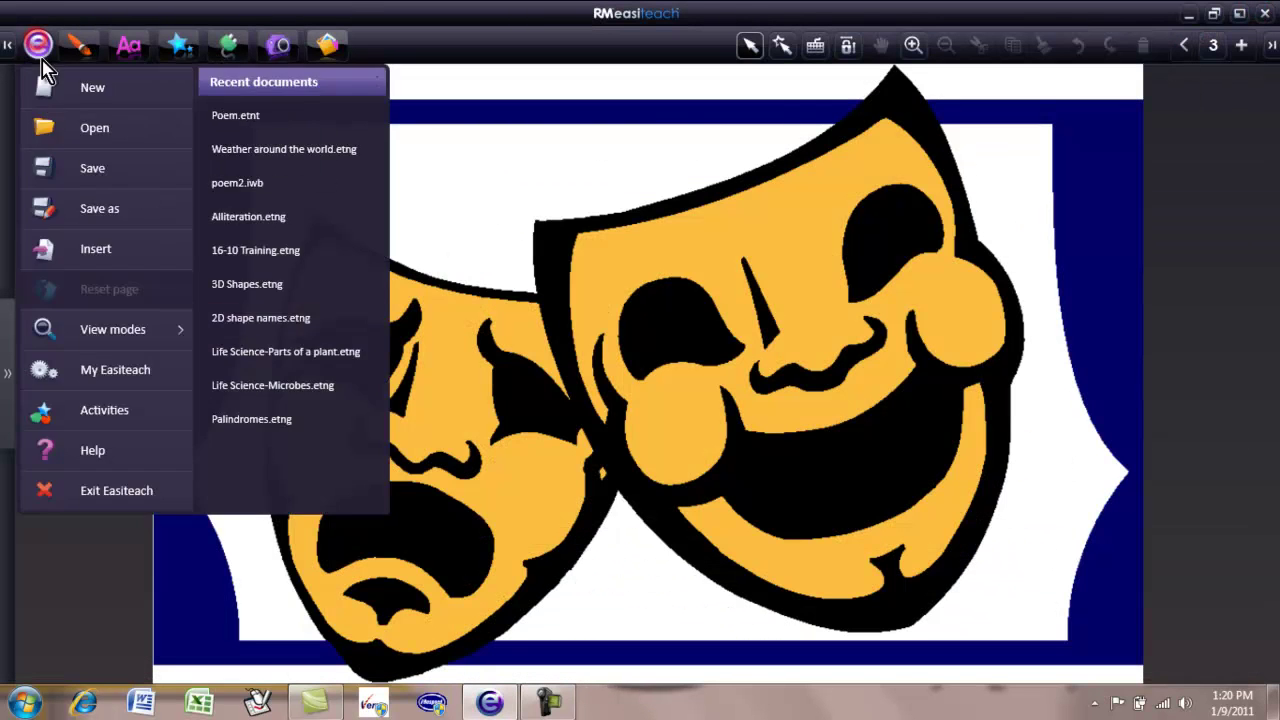
left_click(84, 491)
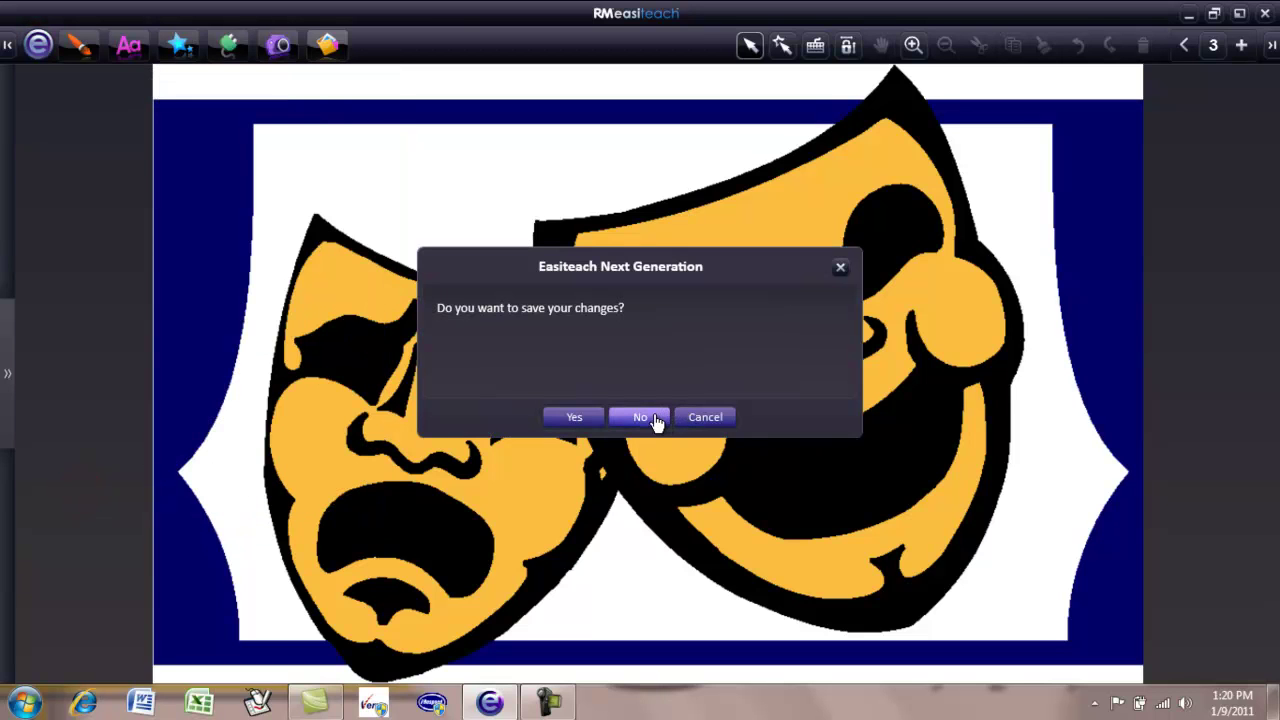
left_click(622, 424)
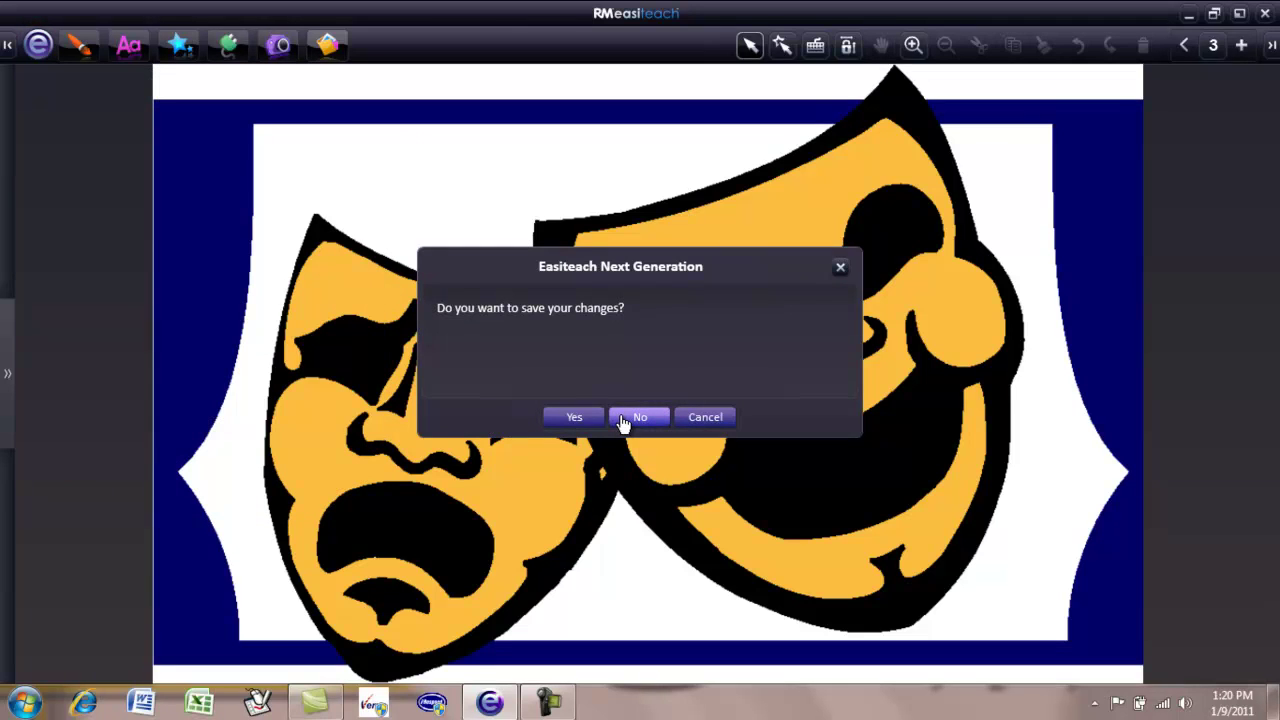